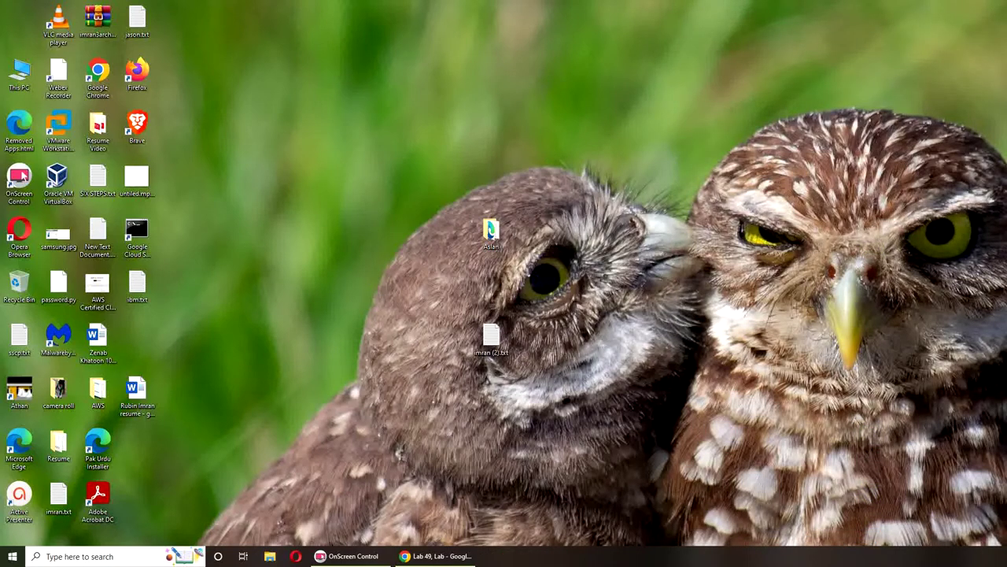
Switch to the uCertify lab in Chrome and read through the Creating a Security Template instructions
left_click(450, 558)
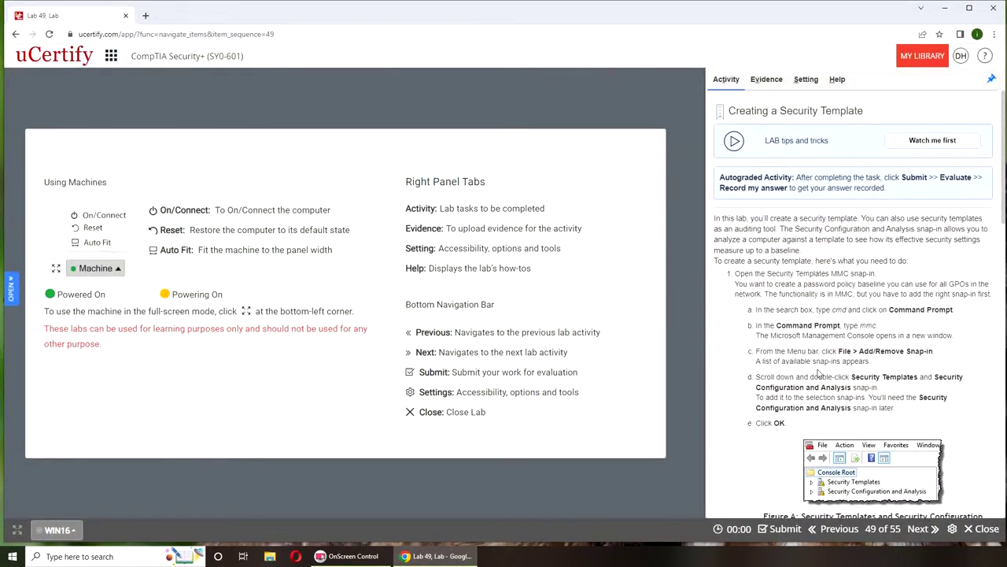
scroll(827, 362, "down", 1)
scroll(828, 361, "down", 1)
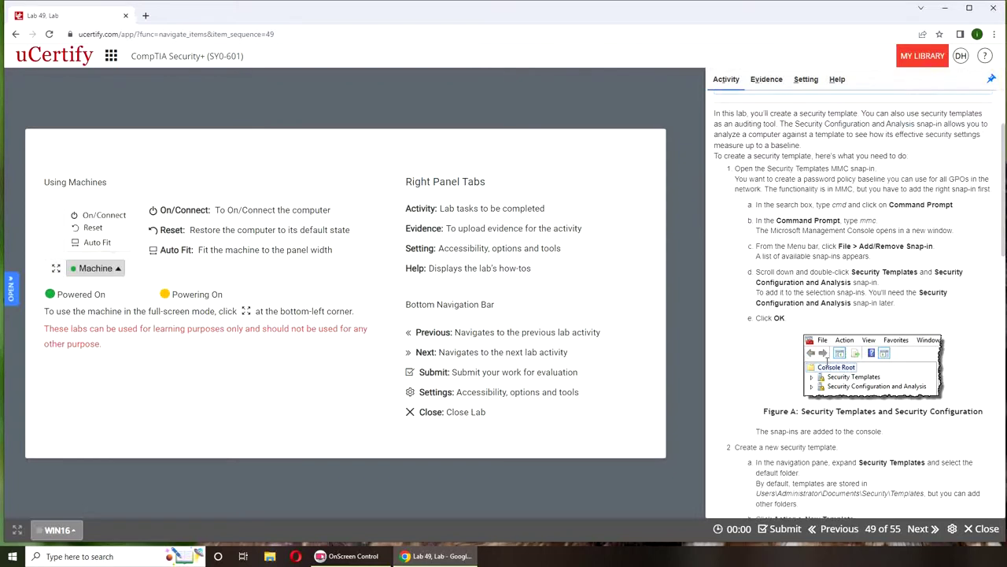
mouse_move(830, 376)
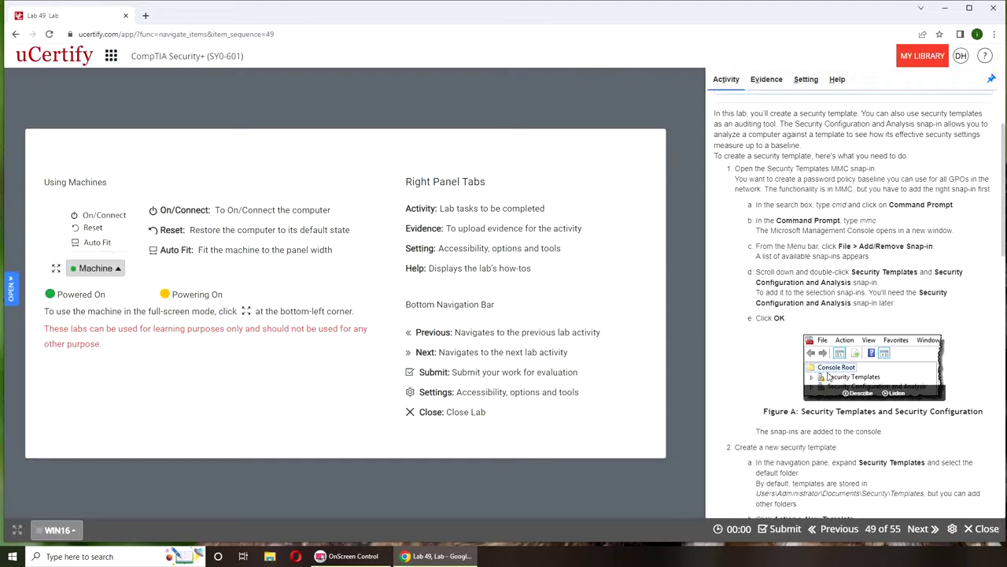
scroll(830, 376, "down", 3)
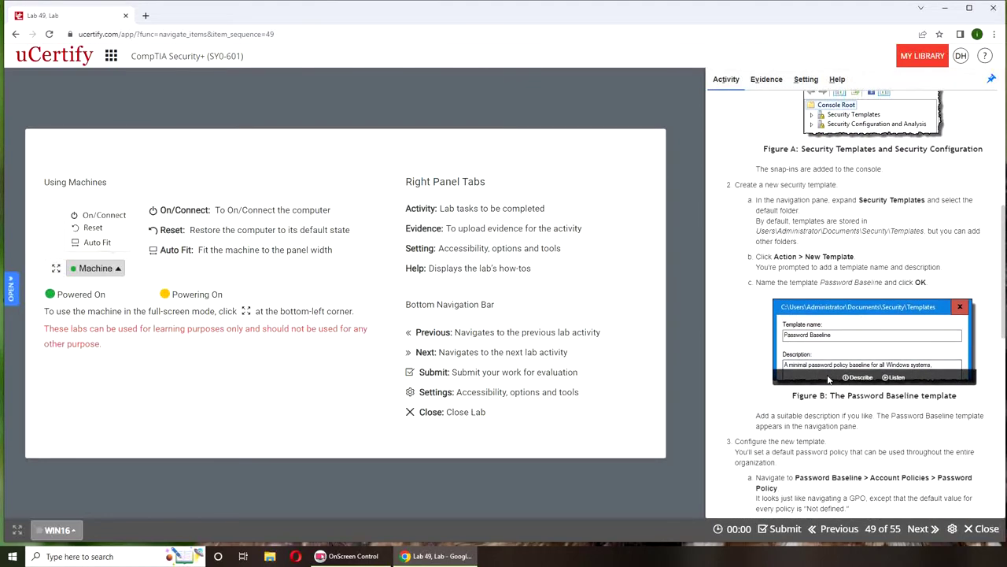
scroll(828, 379, "down", 1)
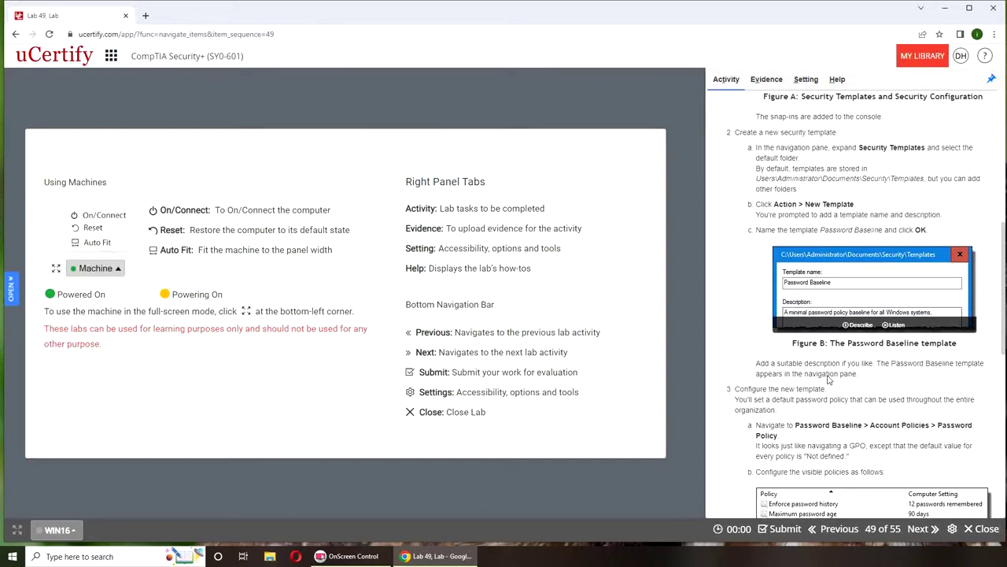
scroll(828, 388, "down", 4)
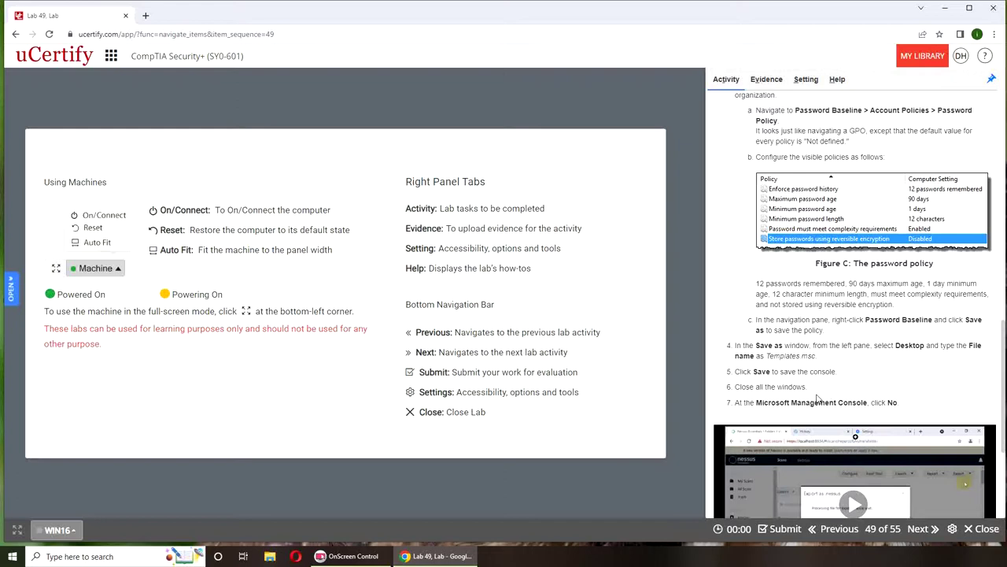
Power on and connect to the WIN16 lab machine, and return to the beginning of the lab instructions
left_click(59, 529)
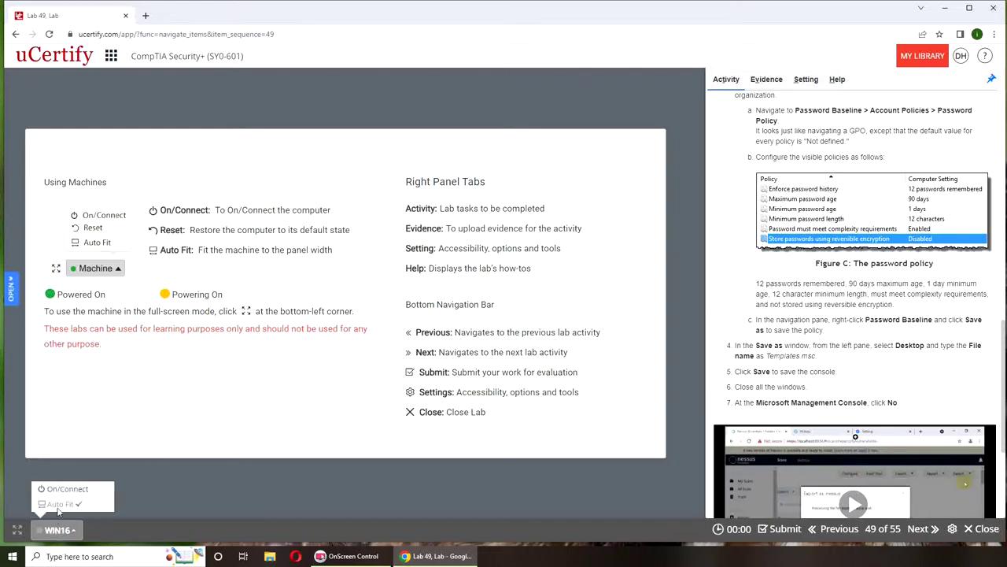
left_click(63, 489)
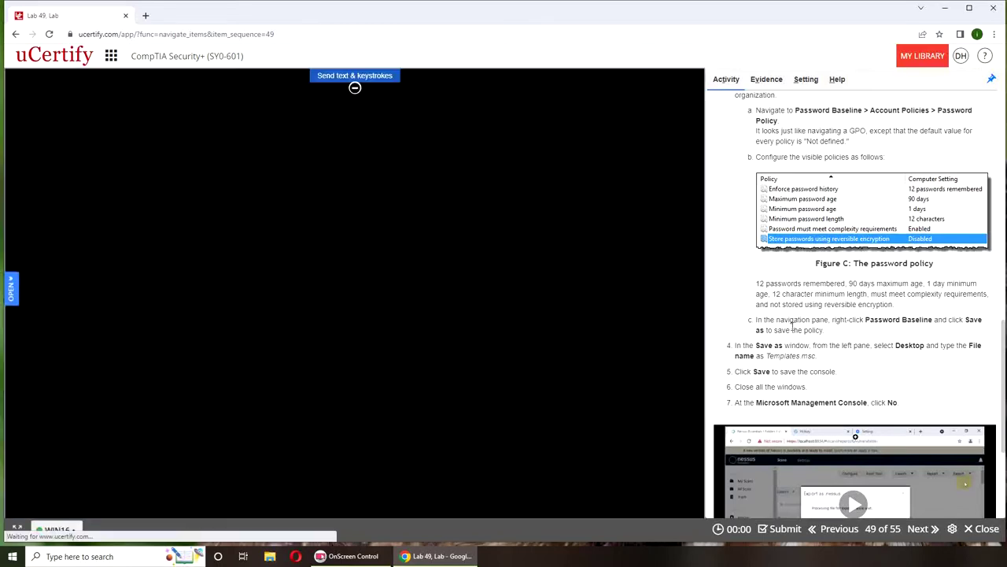
scroll(793, 325, "up", 10)
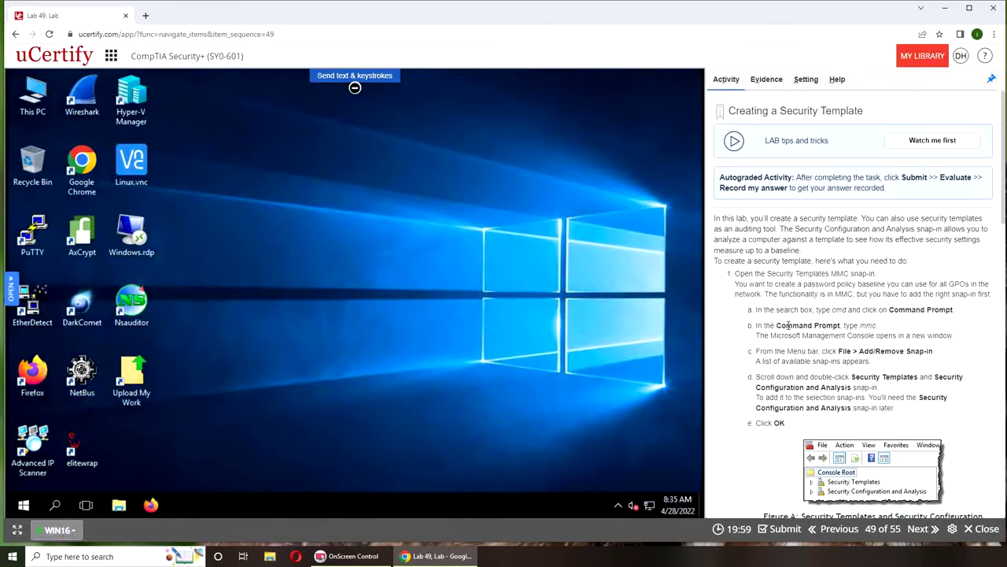
Open Command Prompt on the WIN16 machine and launch the Microsoft Management Console with mmc
scroll(787, 325, "down", 3)
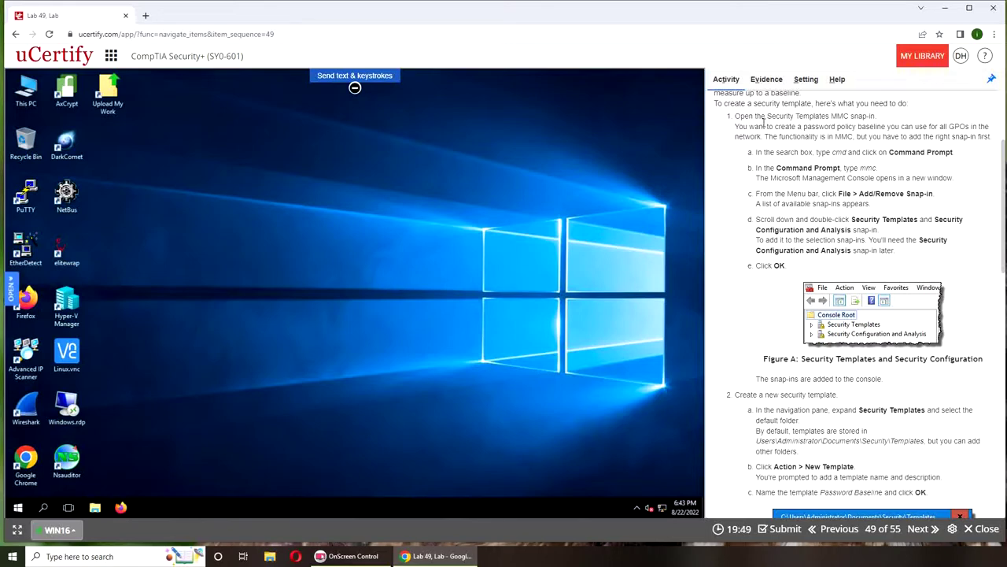
left_click(17, 509)
type("cmd")
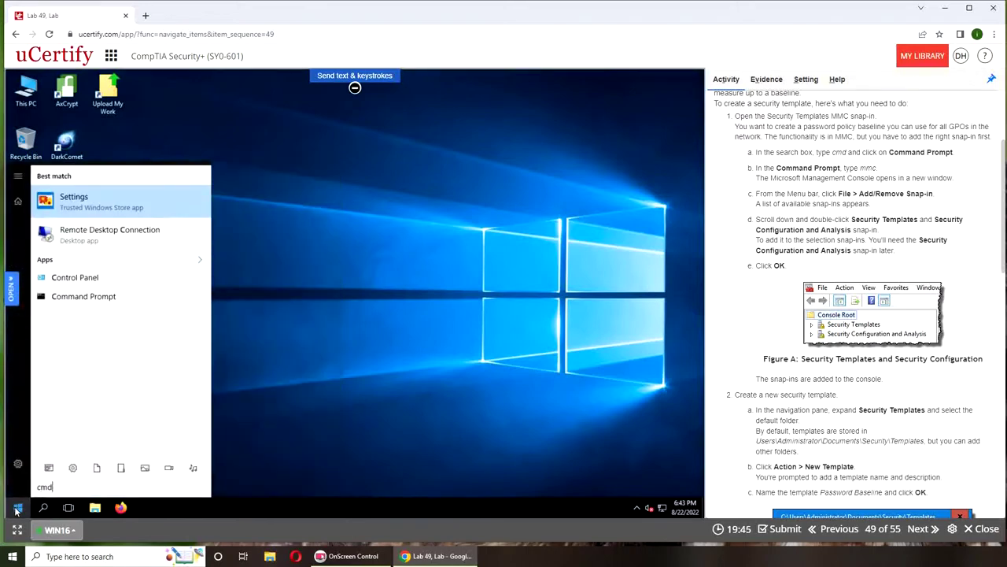
key("Return")
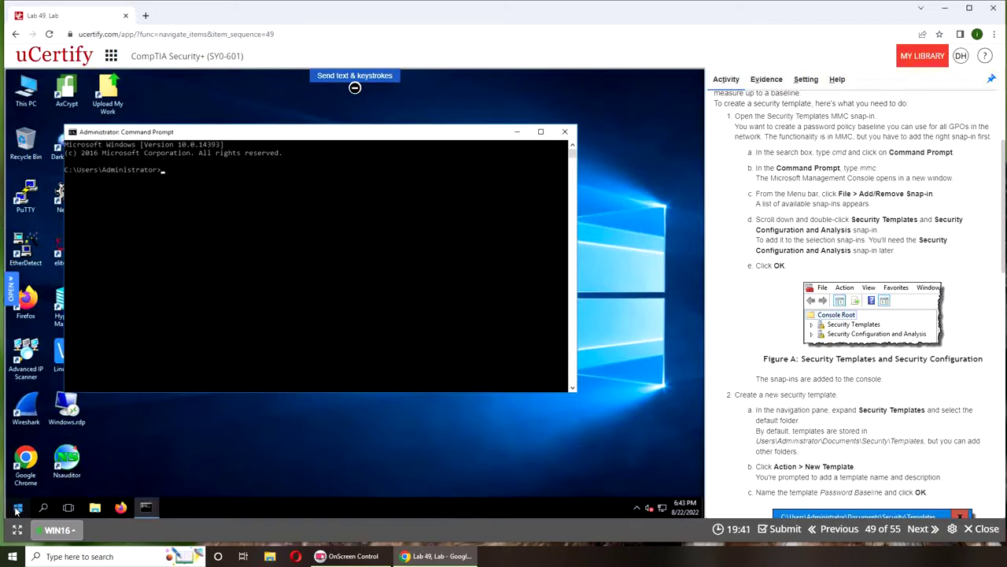
type("mmc")
key("Return")
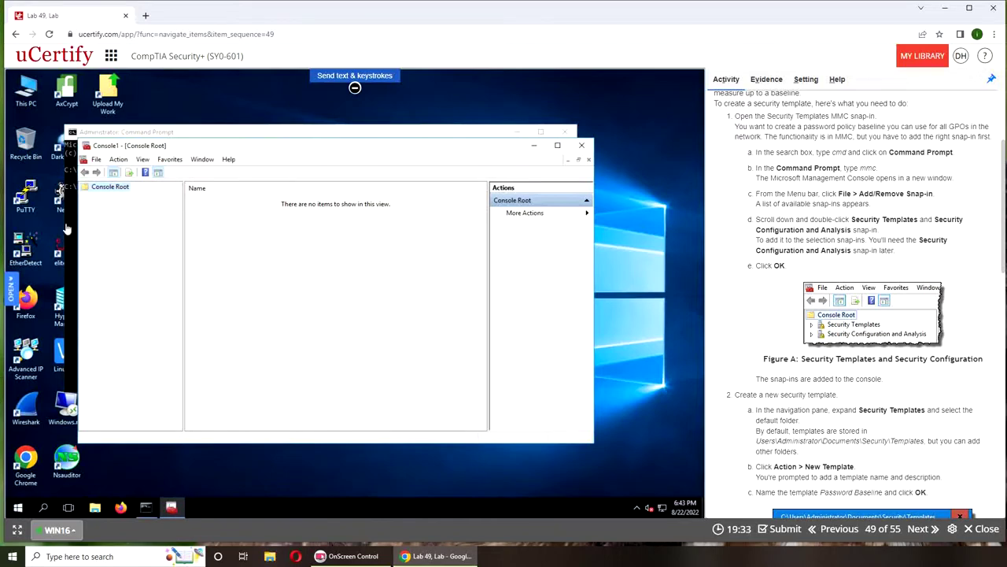
Add the Security Configuration and Analysis and Security Templates snap-ins to the console
left_click(98, 160)
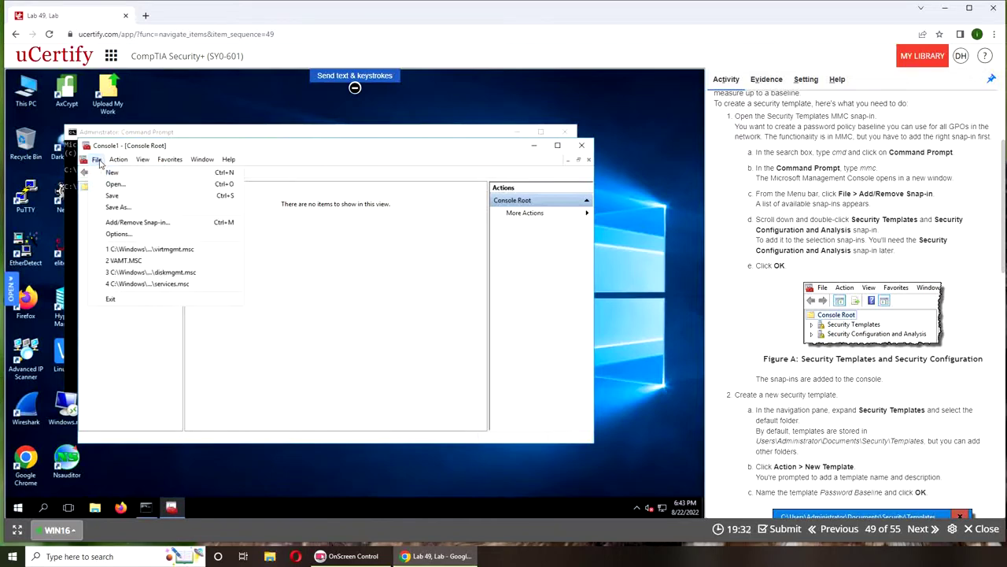
left_click(168, 223)
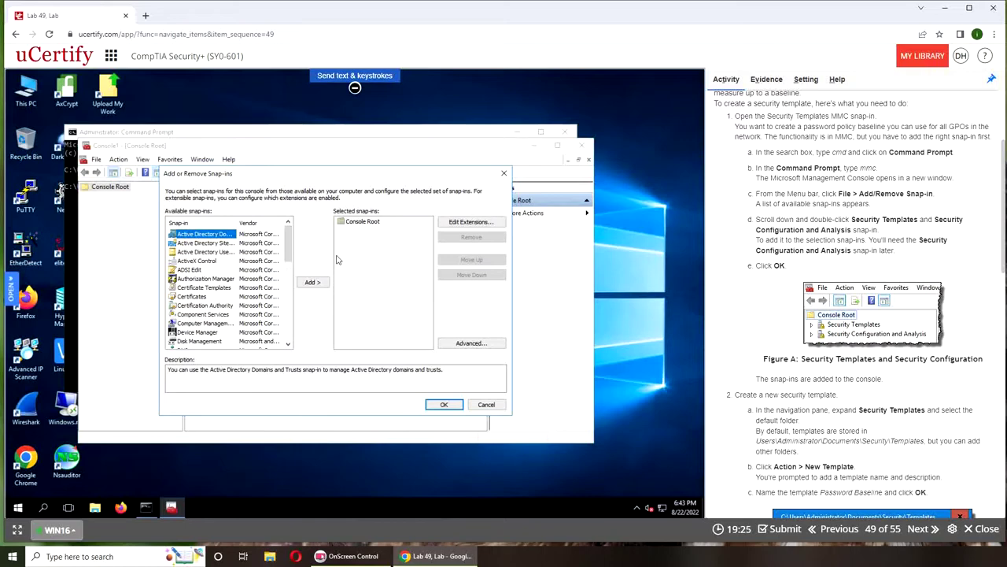
left_click_drag(289, 257, 285, 282)
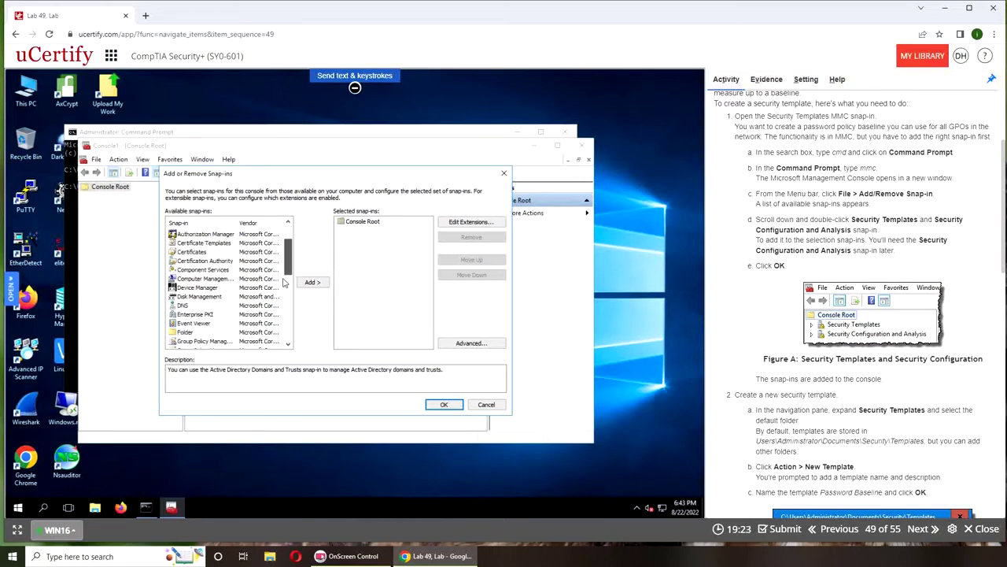
scroll(285, 282, "down", 6)
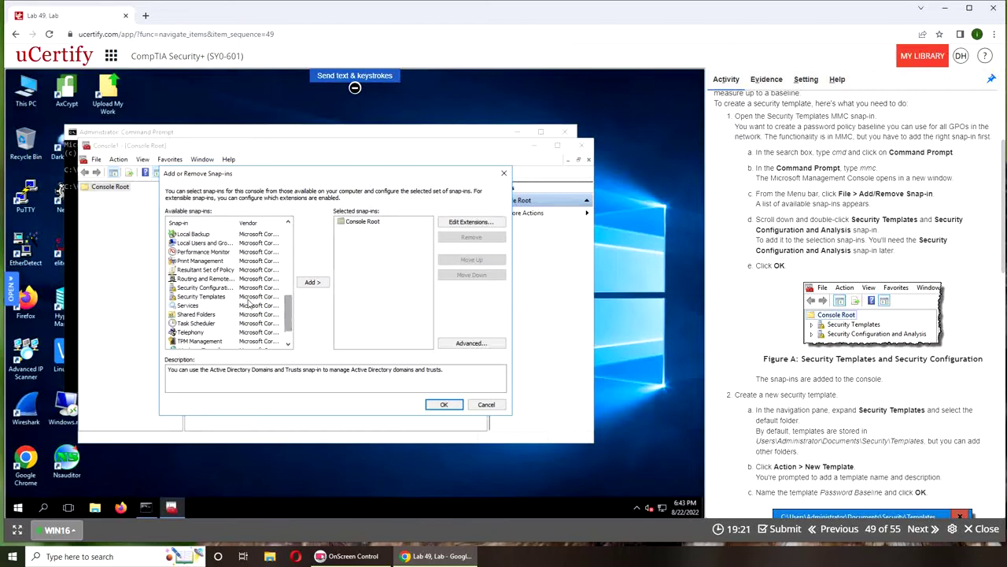
left_click(206, 296)
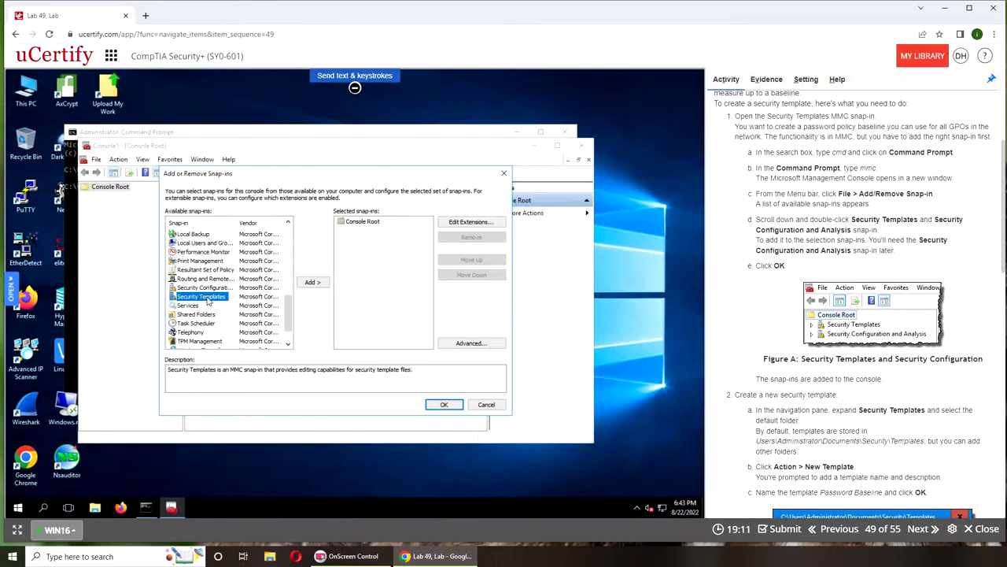
left_click_drag(238, 222, 257, 223)
left_click(226, 288)
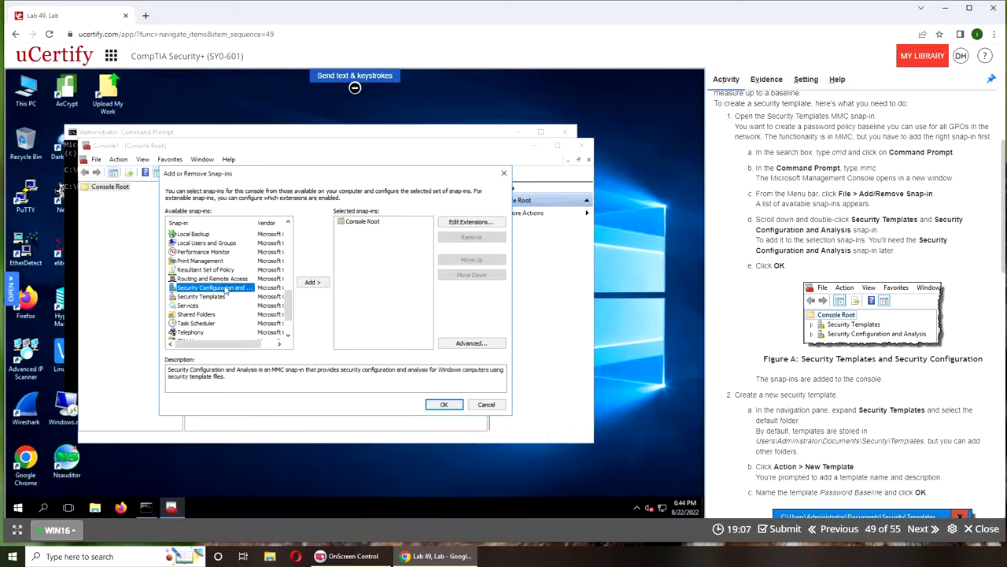
left_click(312, 281)
left_click(203, 296)
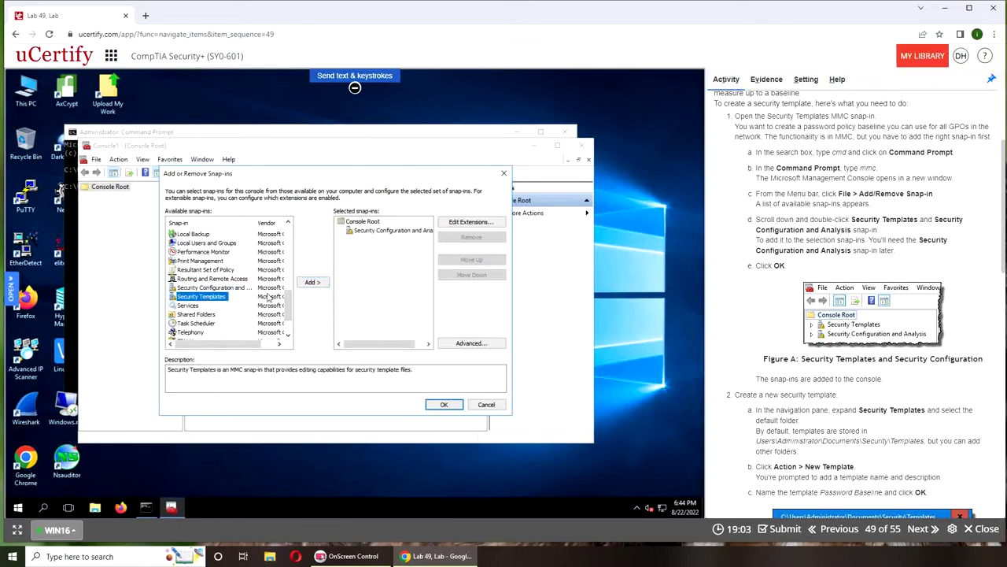
left_click(312, 282)
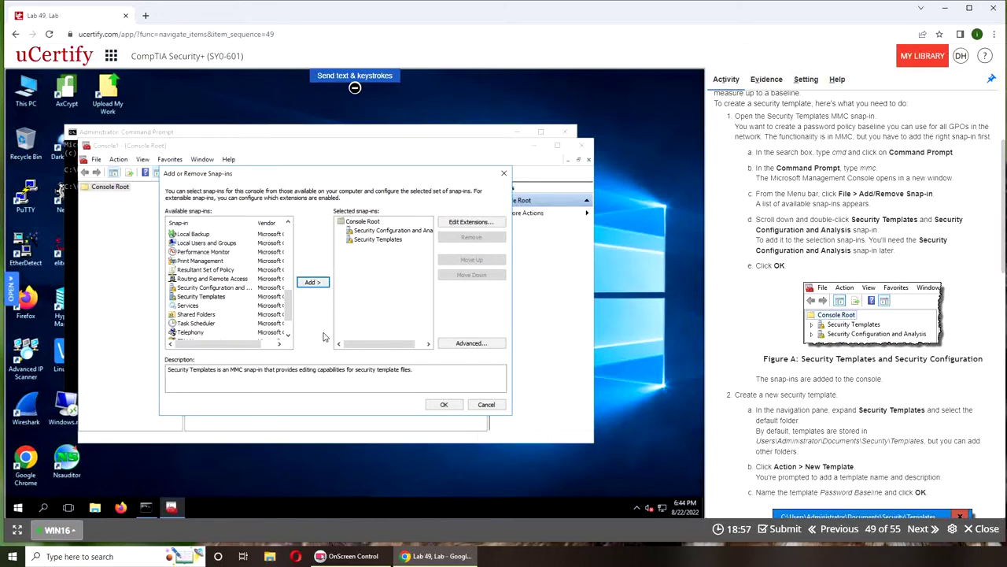
left_click(446, 405)
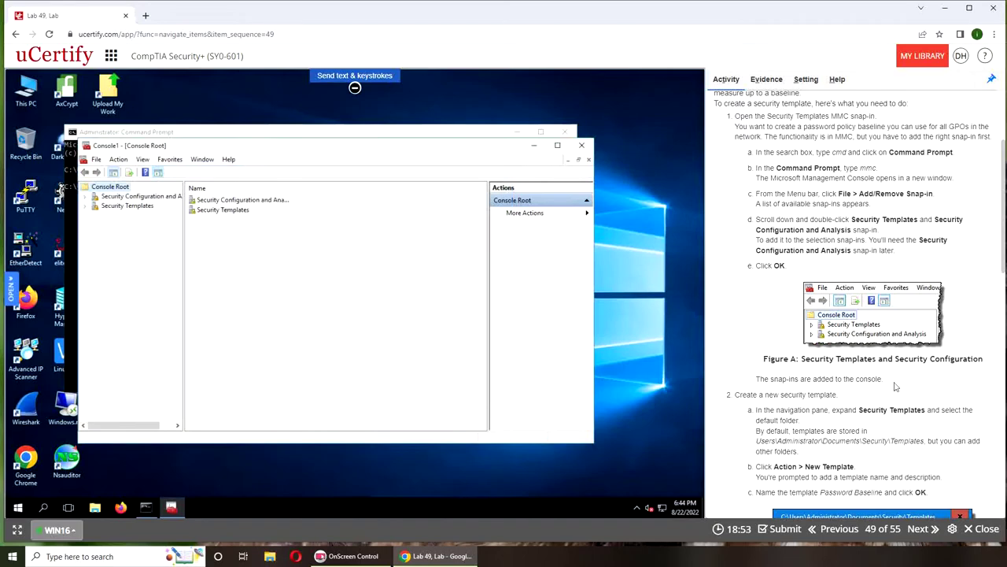
Expand Security Templates in the console tree and select its default C:\Users\Administrator\Documents\Security\Templates folder
scroll(895, 386, "down", 5)
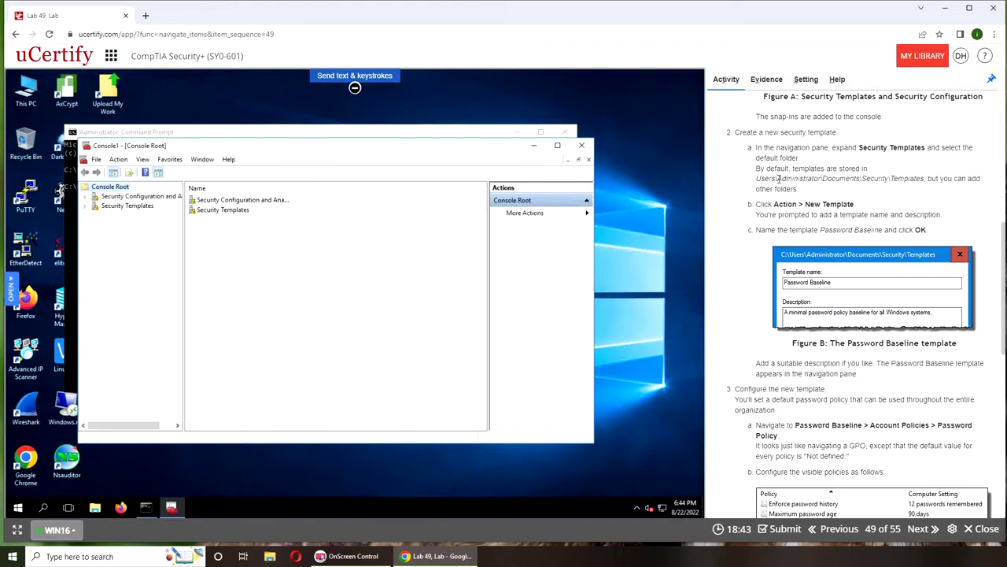
double_click(235, 211)
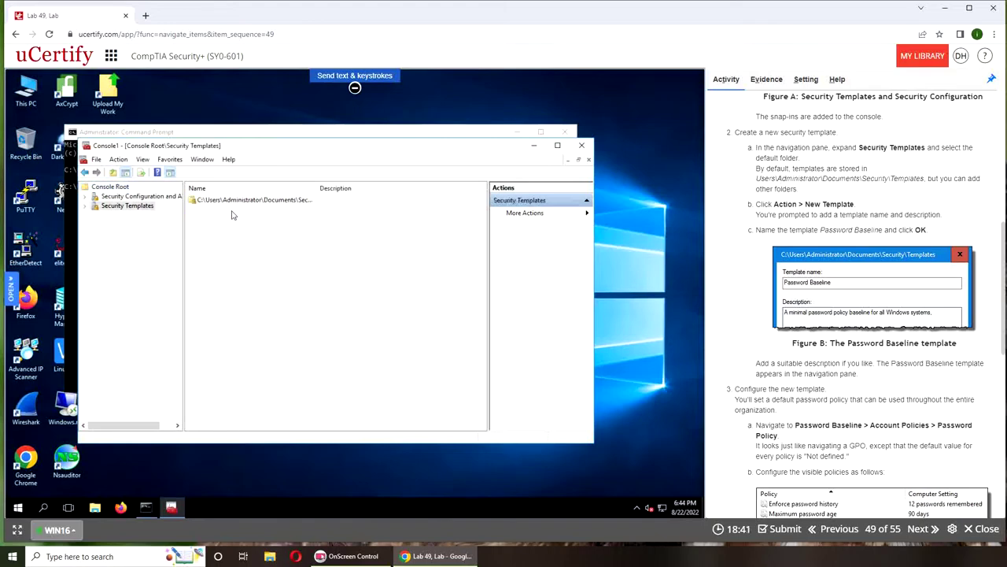
left_click(85, 206)
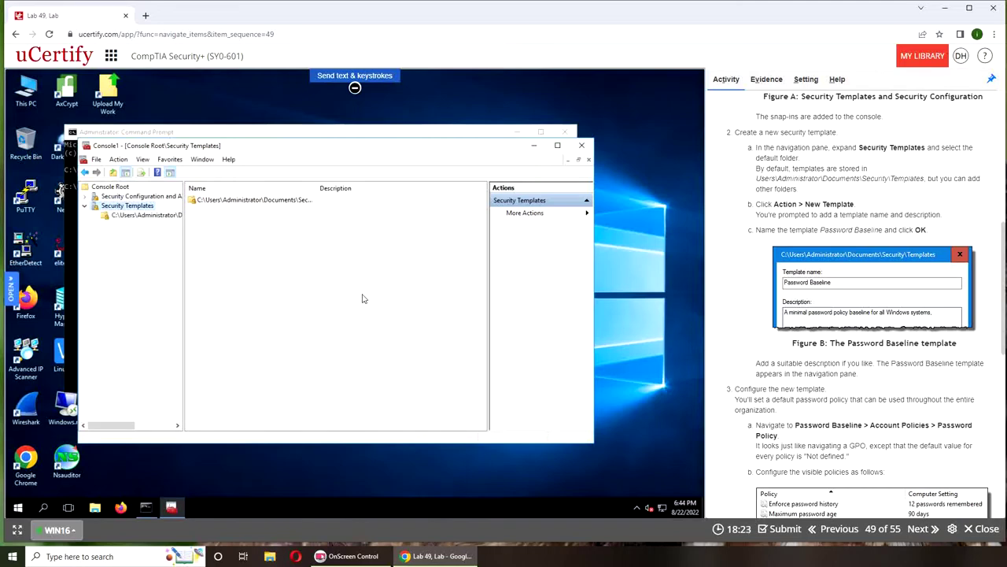
left_click(159, 216)
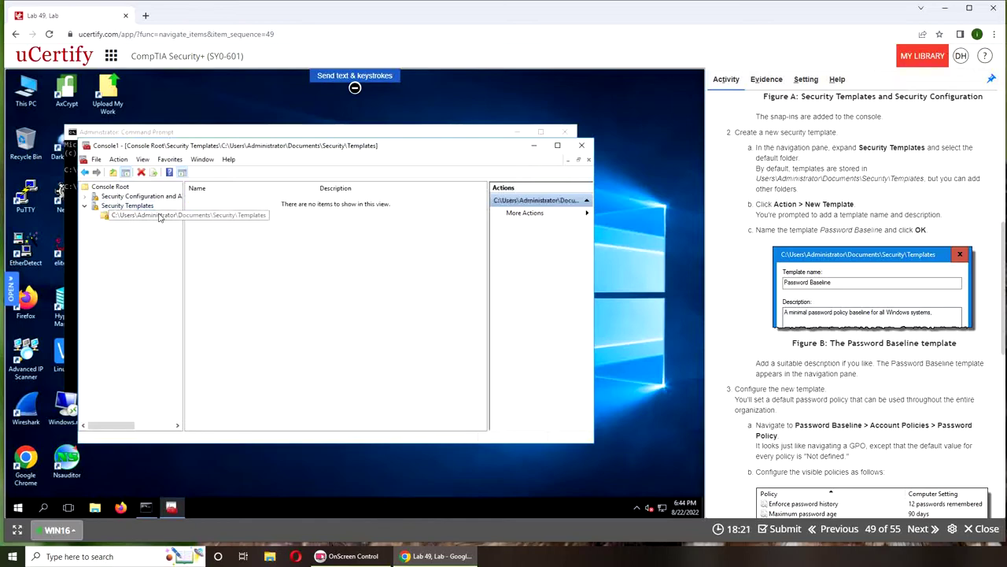
left_click(128, 205)
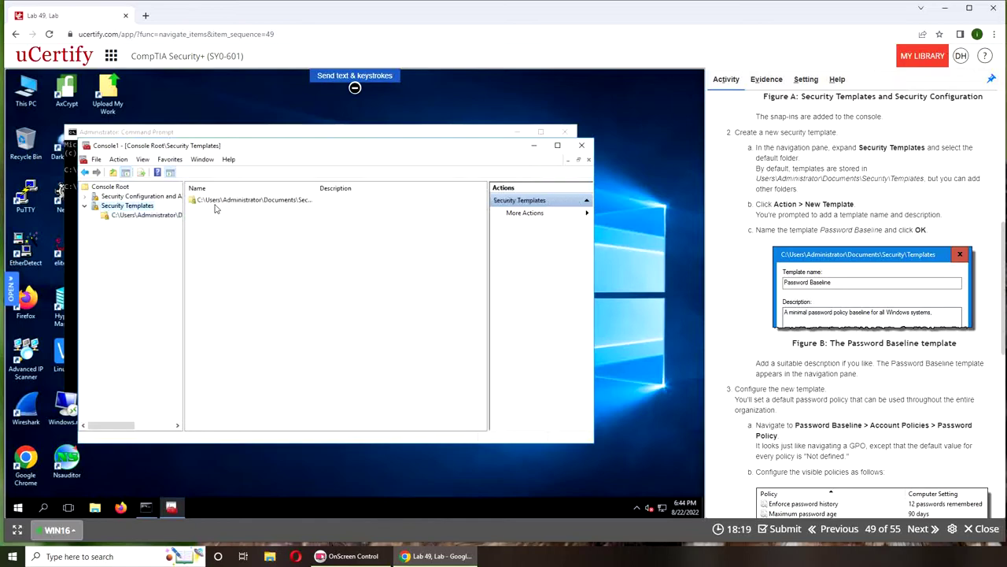
double_click(215, 205)
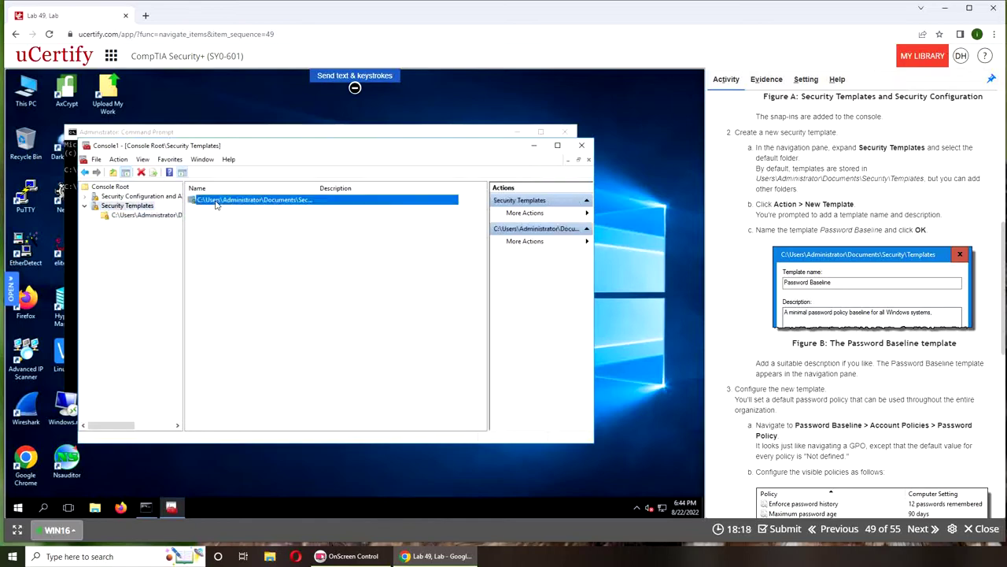
left_click(134, 219)
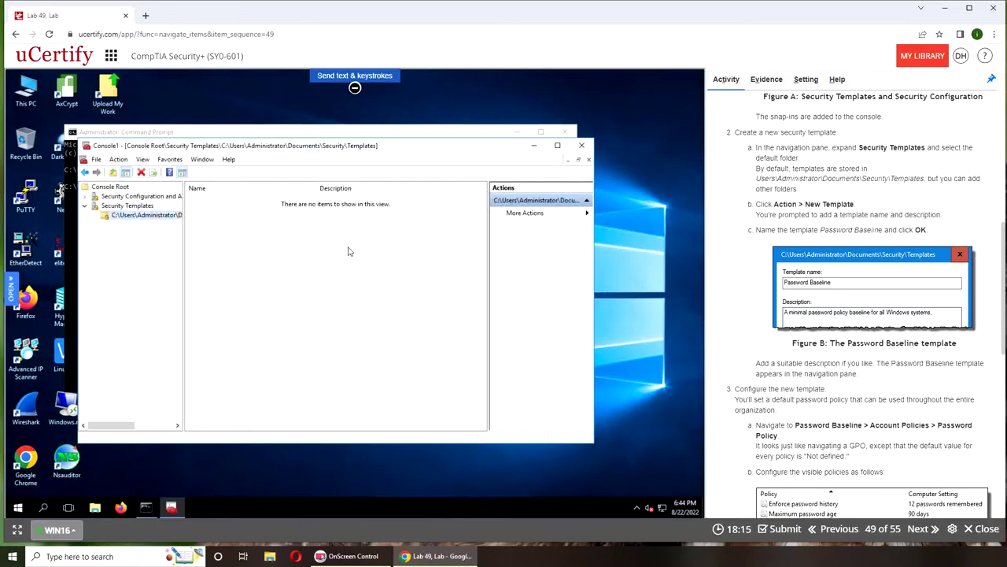
Create a new security template named Password Baseline in the default templates folder
left_click(119, 159)
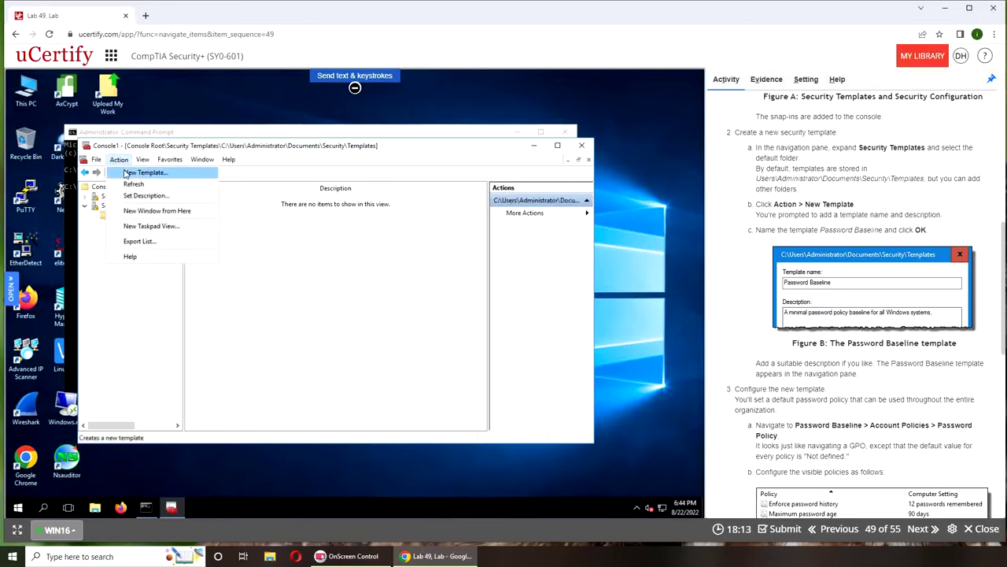
left_click(125, 174)
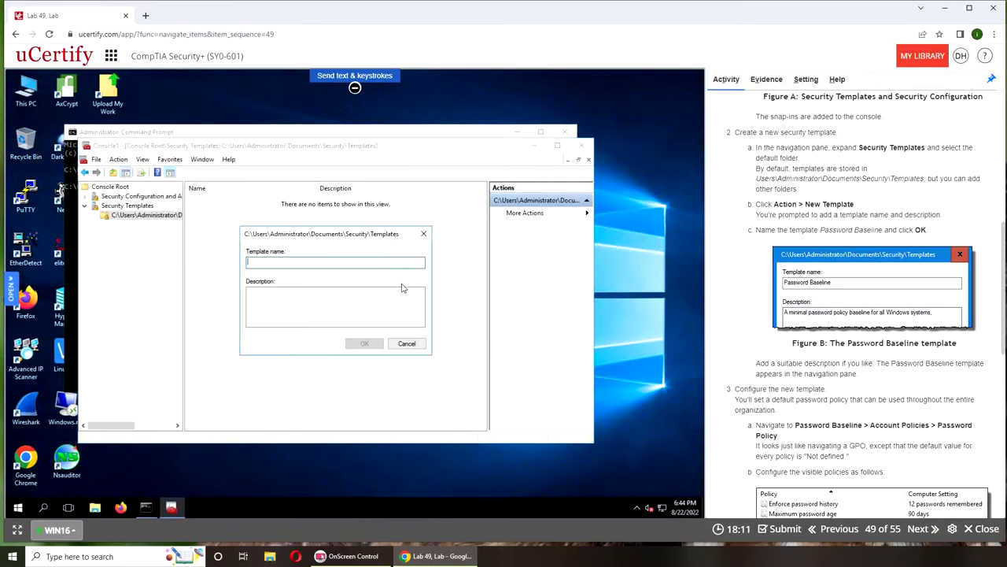
type("Pa")
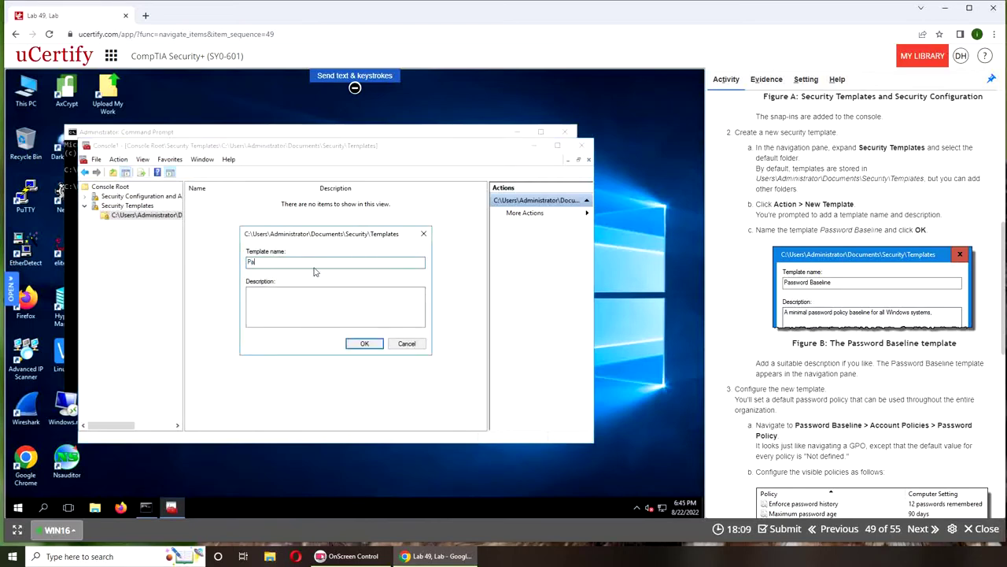
type("ssword Baseline")
left_click(351, 343)
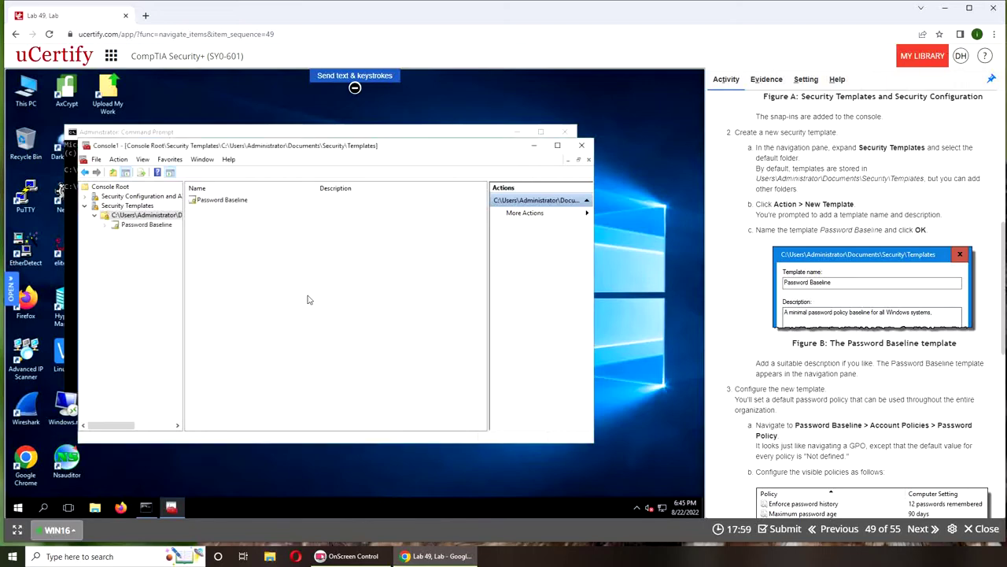
Navigate through the Password Baseline template to Account Policies and open its Password Policy settings
scroll(776, 213, "down", 4)
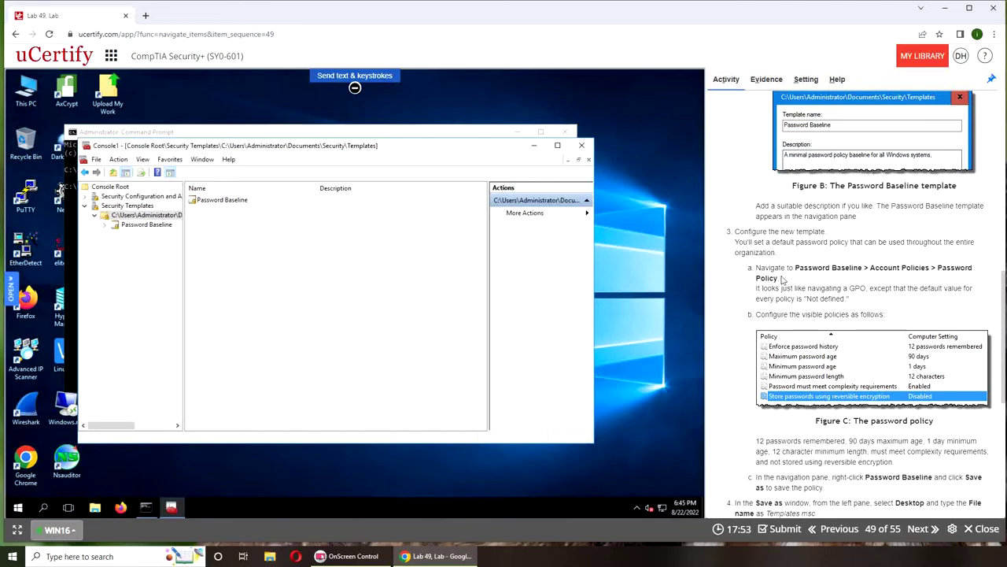
left_click(214, 206)
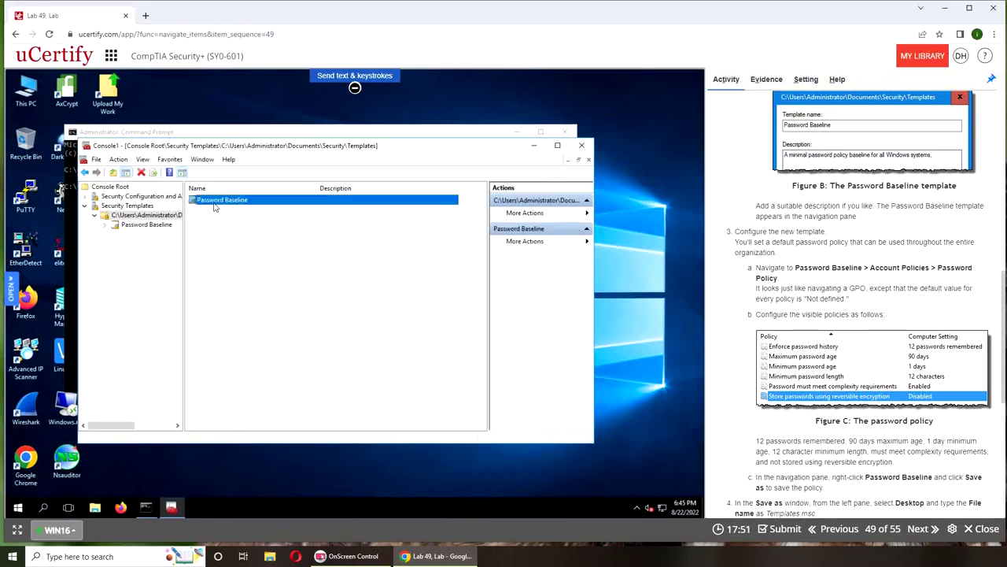
double_click(215, 206)
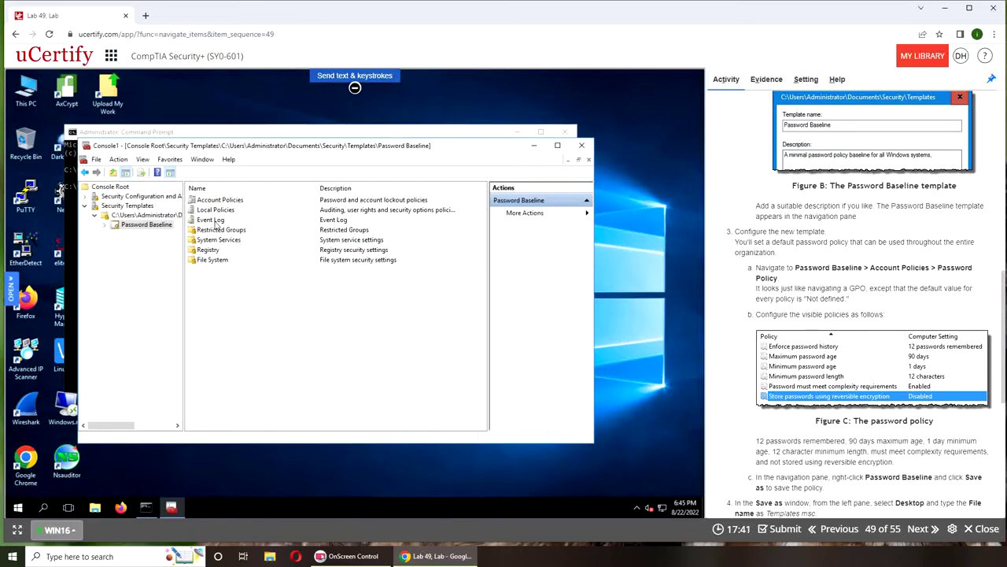
mouse_move(801, 393)
double_click(208, 200)
double_click(218, 201)
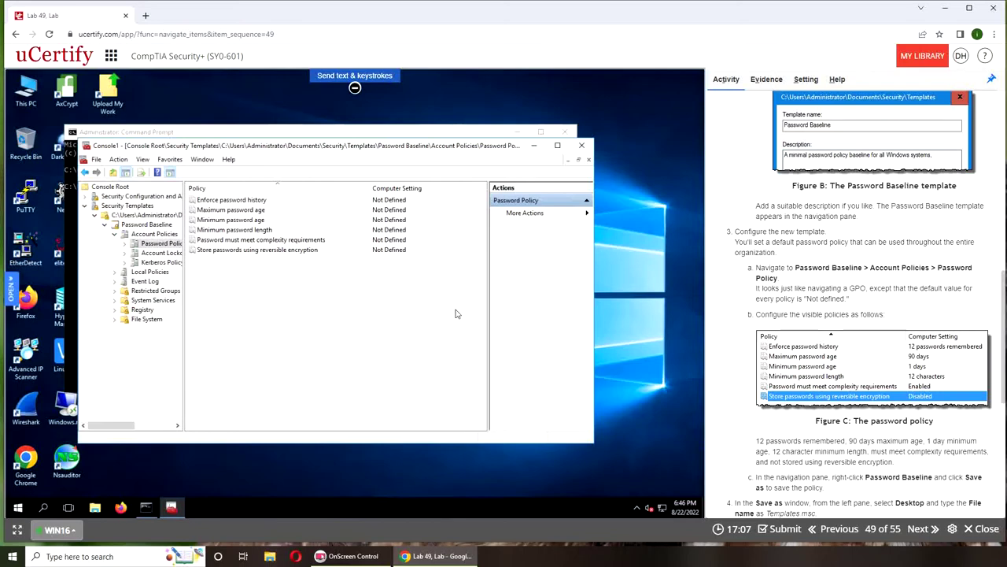
Define the Enforce password history policy in the template with 12 passwords remembered
double_click(207, 201)
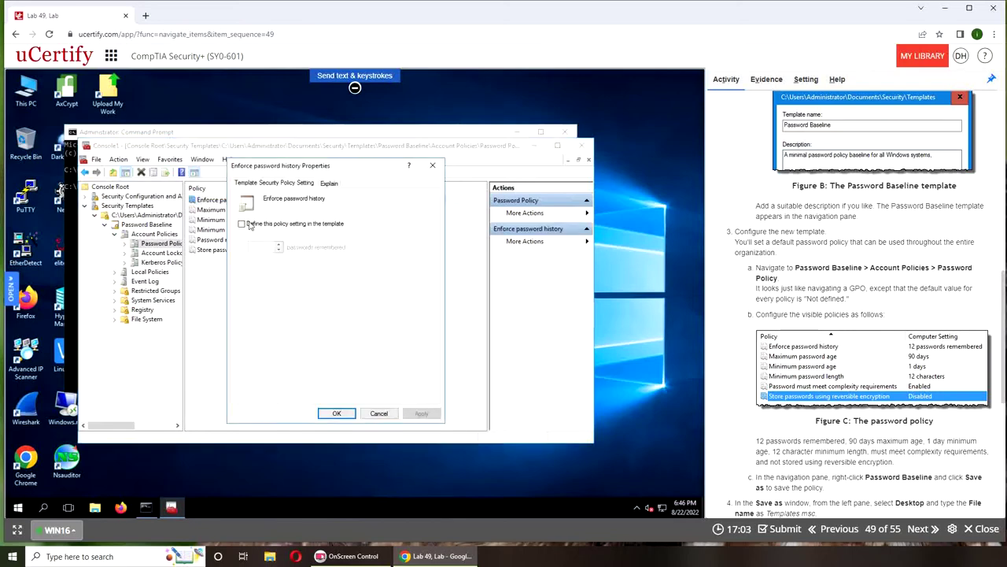
left_click(250, 224)
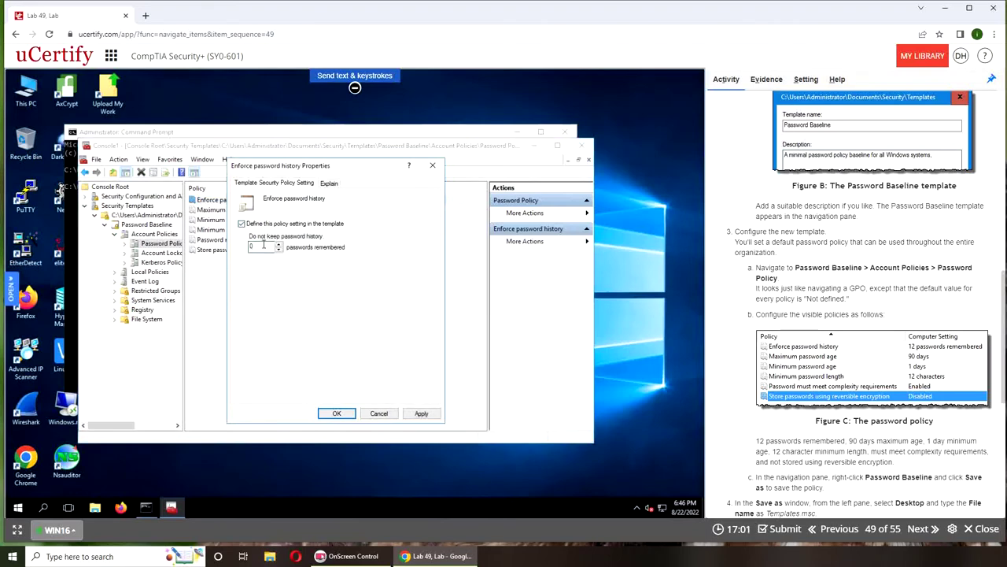
double_click(264, 245)
type("12")
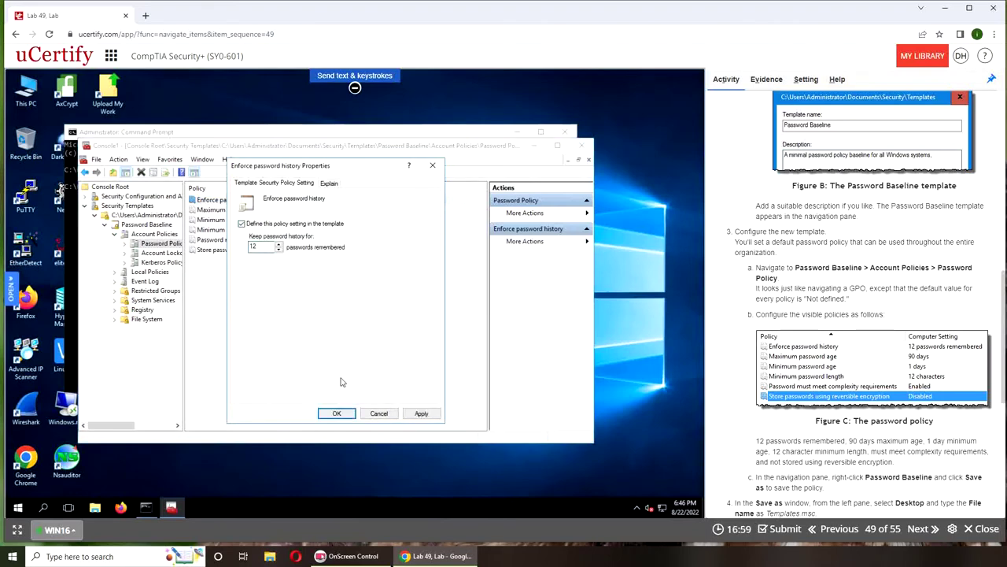
left_click(421, 413)
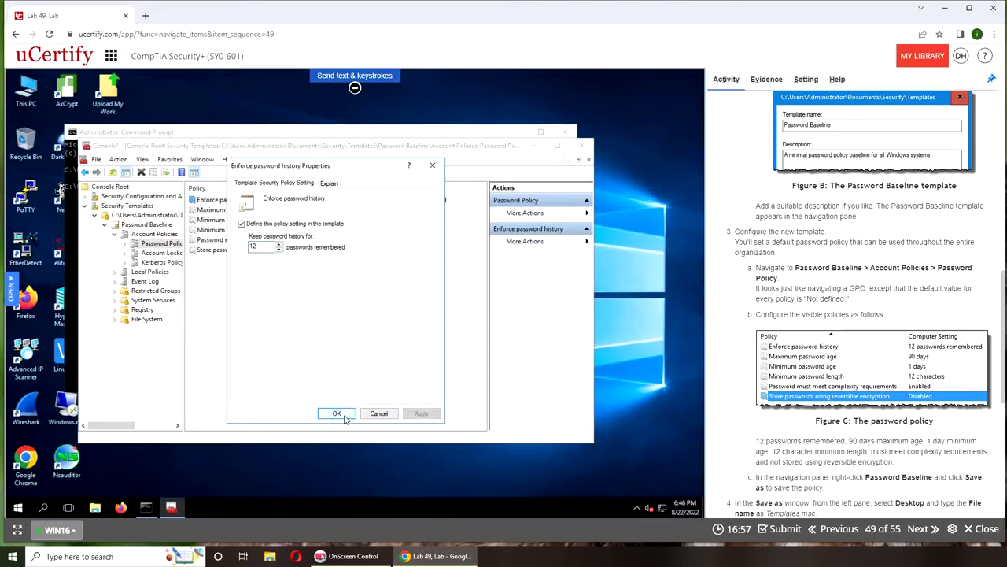
left_click(336, 414)
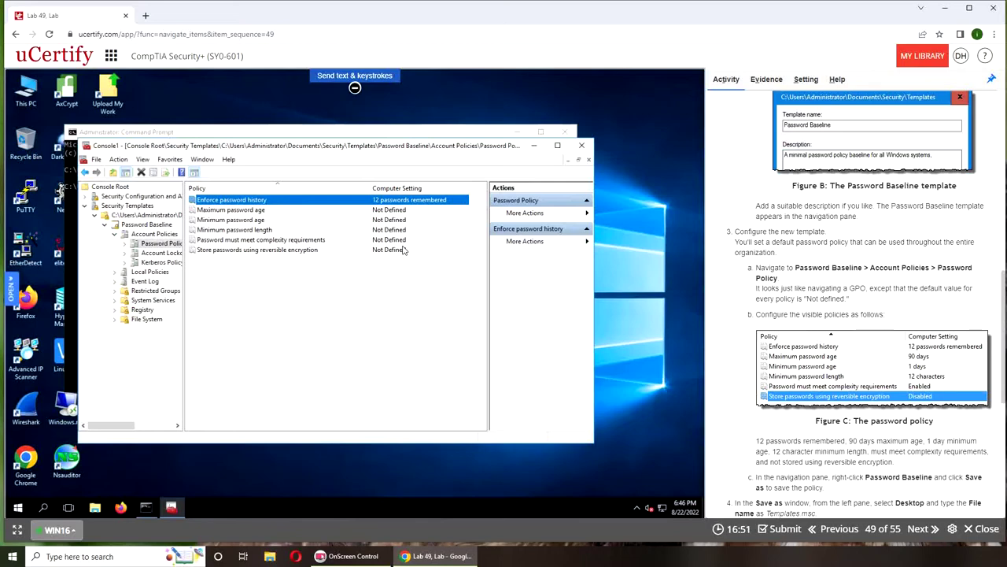
Define the Maximum password age policy as 90 days and accept the suggested value change for the minimum password age
double_click(232, 210)
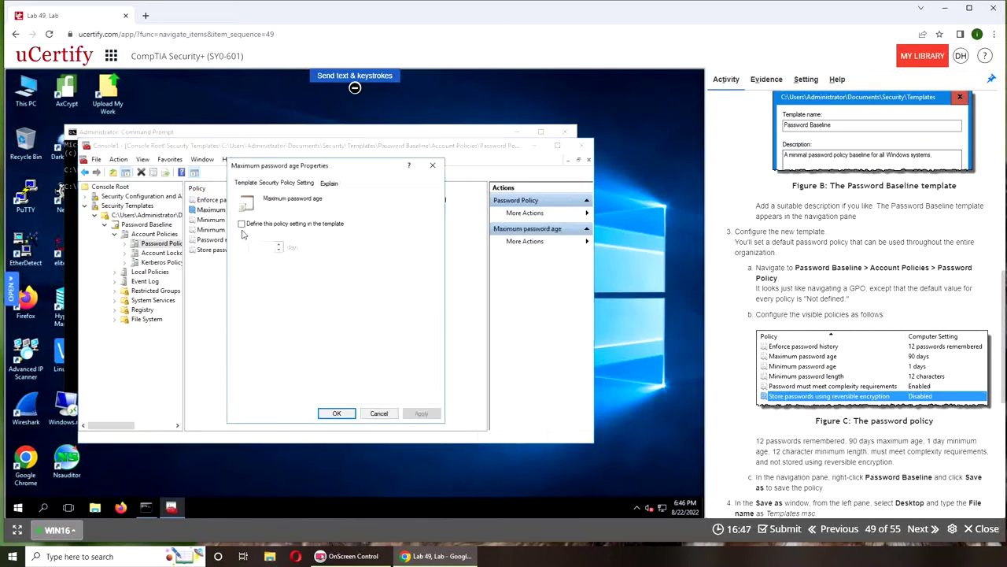
left_click(260, 224)
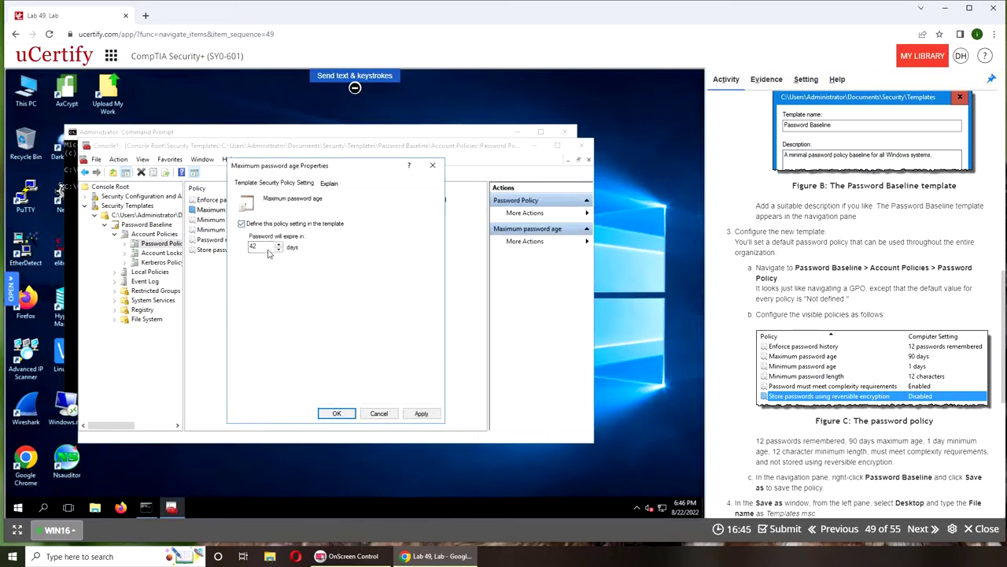
left_click(268, 249)
double_click(267, 249)
type("90")
left_click(422, 413)
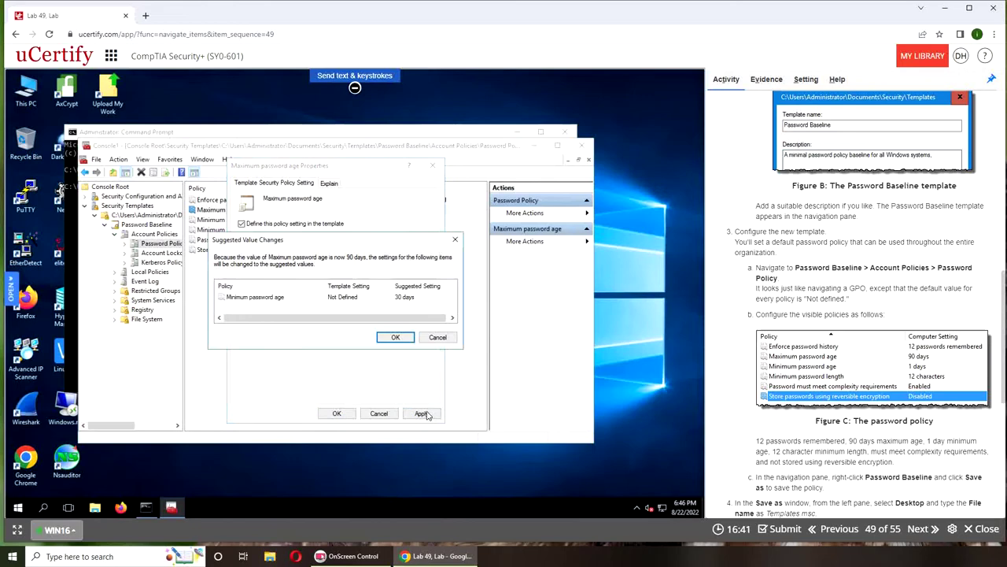
left_click(396, 337)
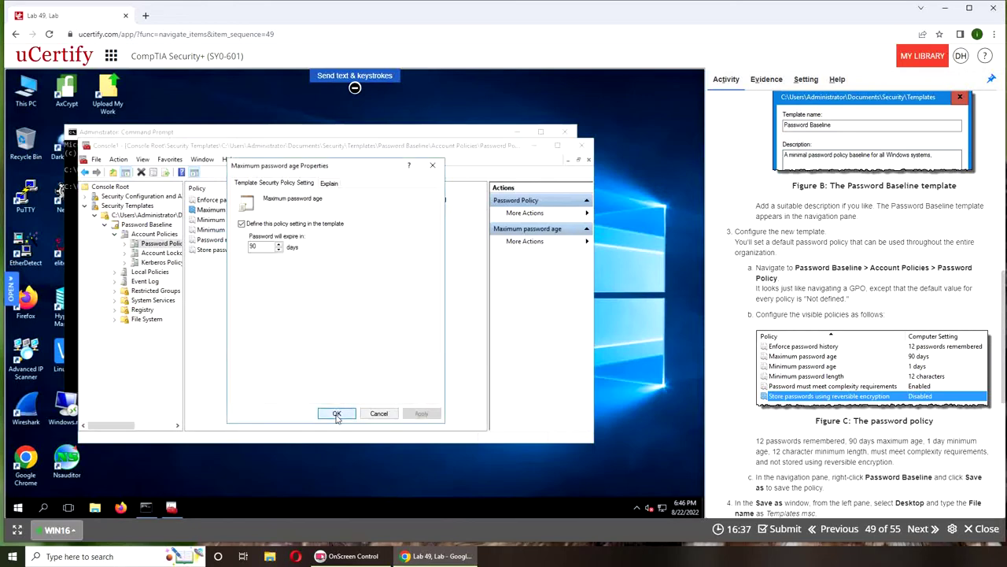
left_click(337, 414)
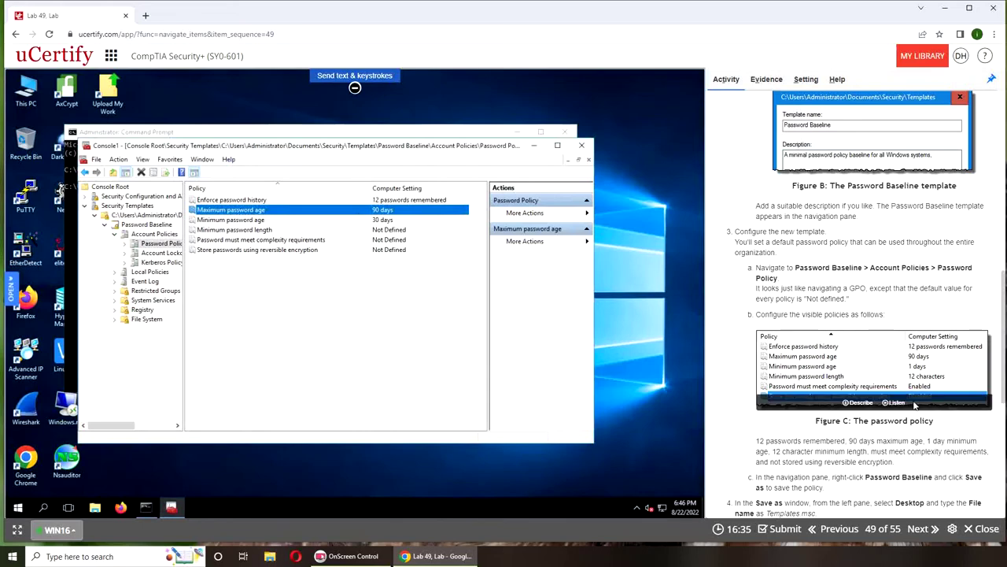
Set the Minimum password age policy to 1 day
double_click(227, 221)
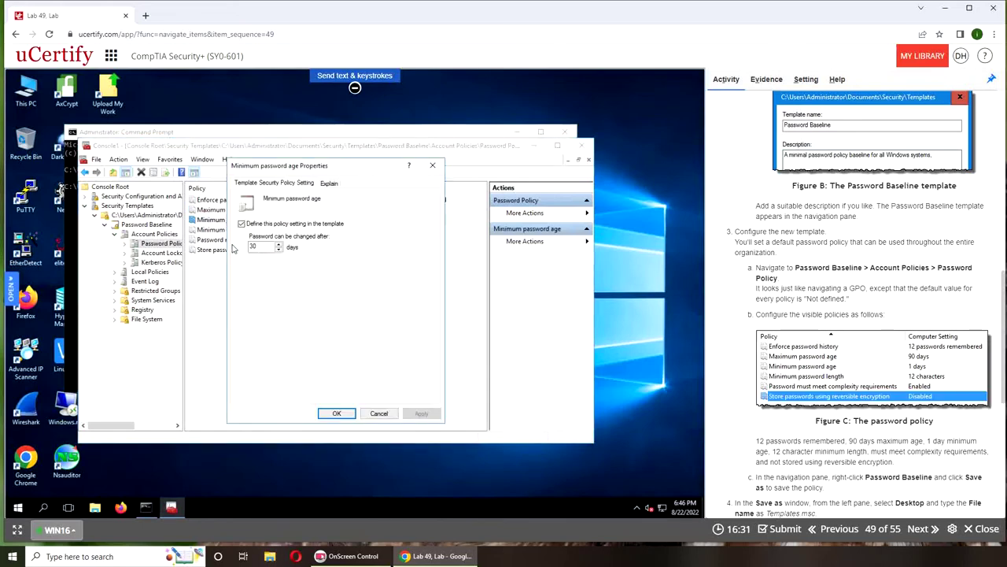
double_click(258, 245)
type("1")
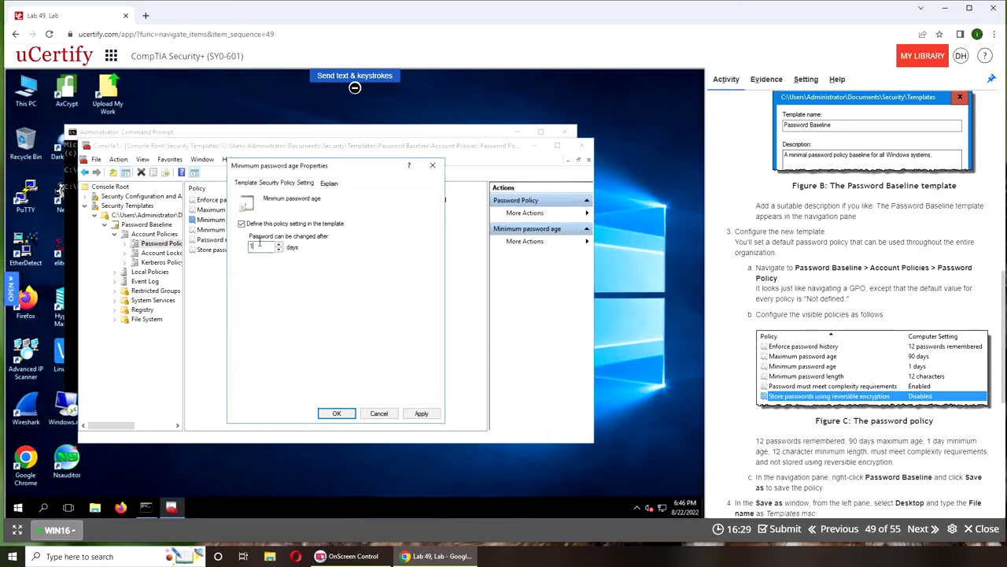
left_click(334, 414)
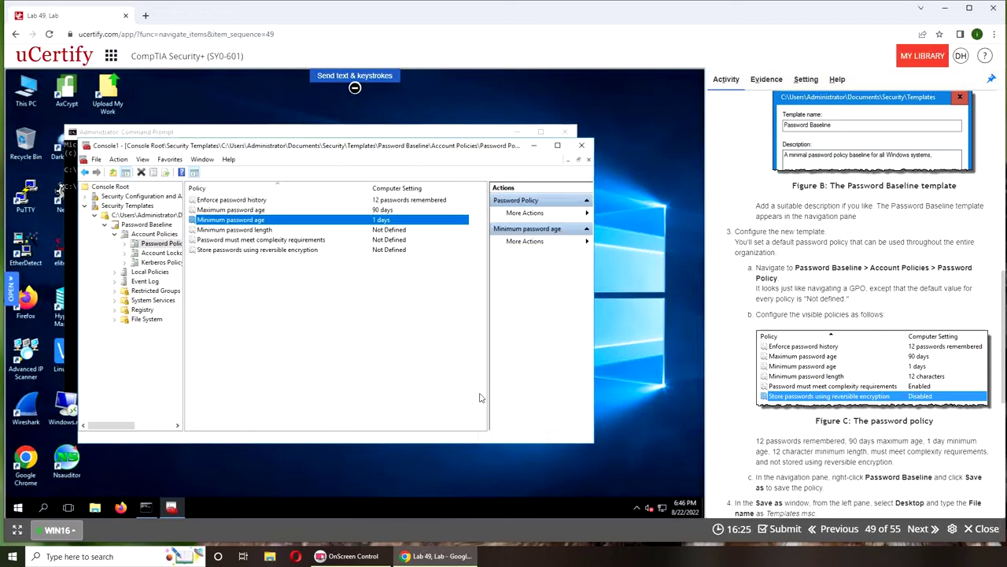
Define the Minimum password length policy in the template as 12 characters
double_click(253, 230)
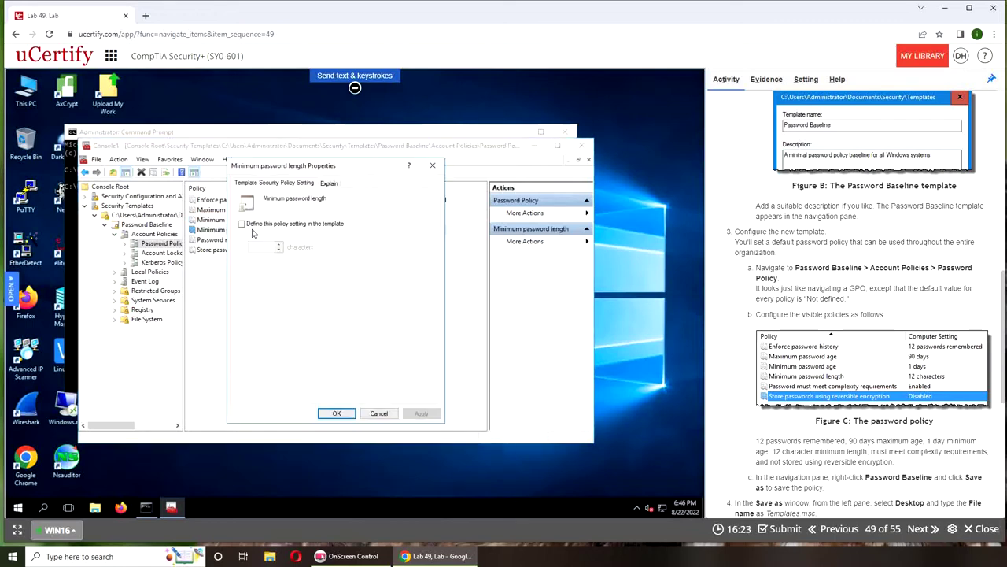
left_click(242, 224)
double_click(273, 246)
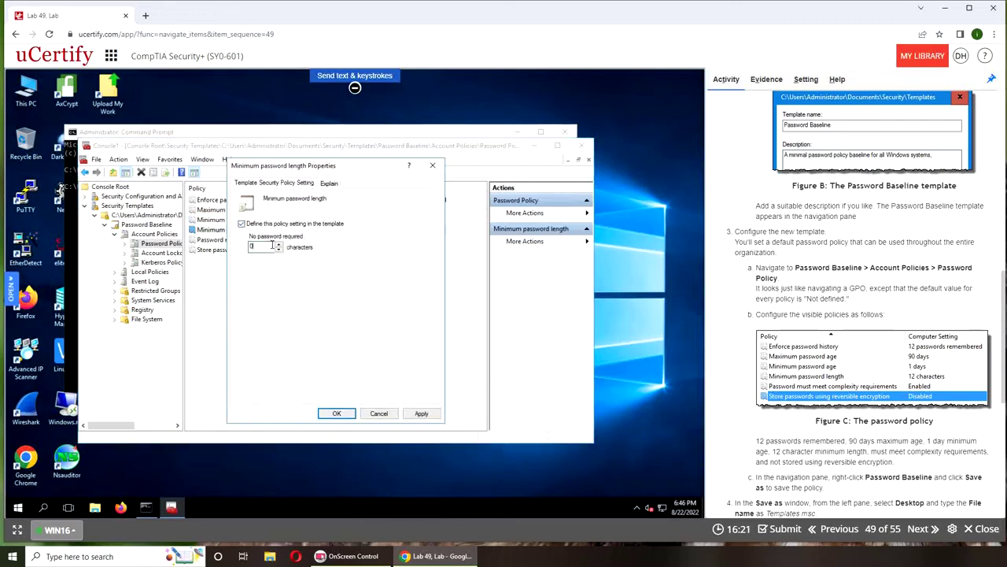
type("12")
left_click(336, 413)
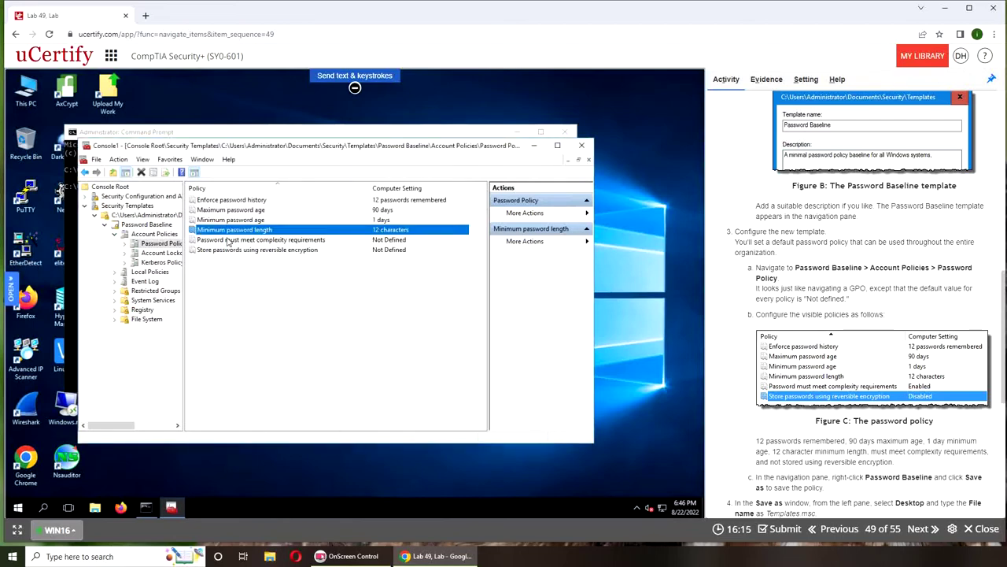
Define the Password must meet complexity requirements policy and set it to Enabled
double_click(310, 242)
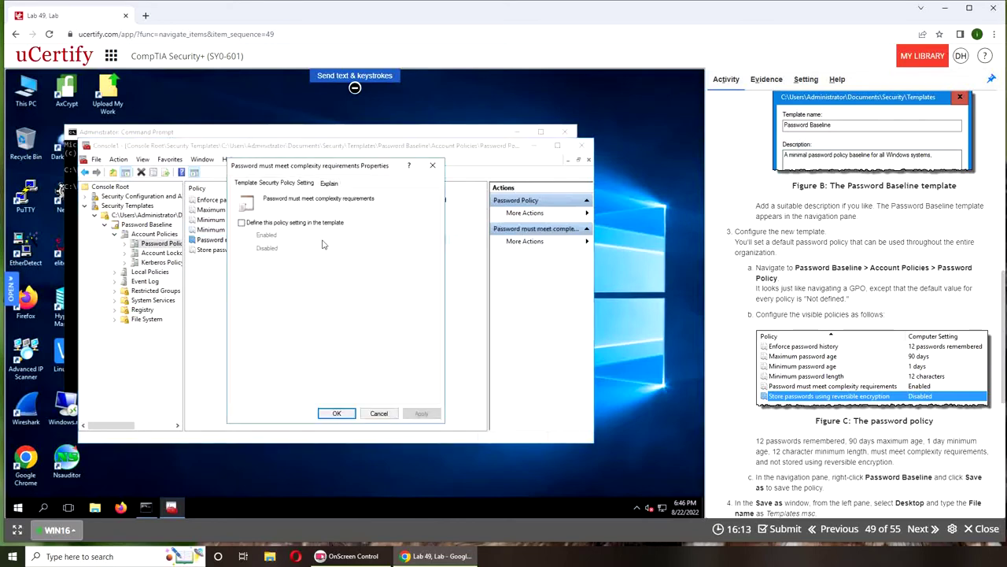
left_click(241, 222)
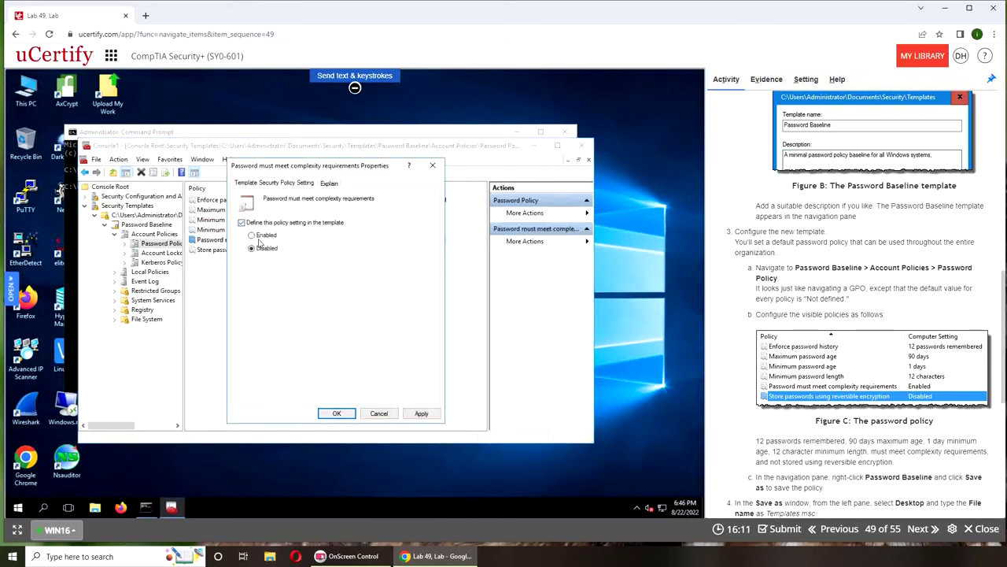
left_click(253, 235)
left_click(422, 413)
left_click(336, 413)
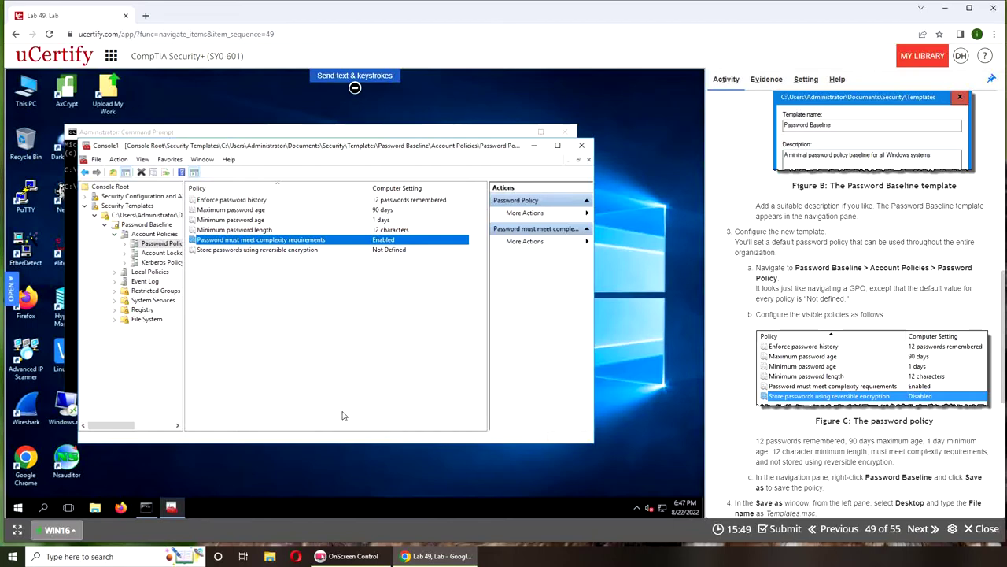
Define the Store passwords using reversible encryption policy as Disabled
double_click(292, 250)
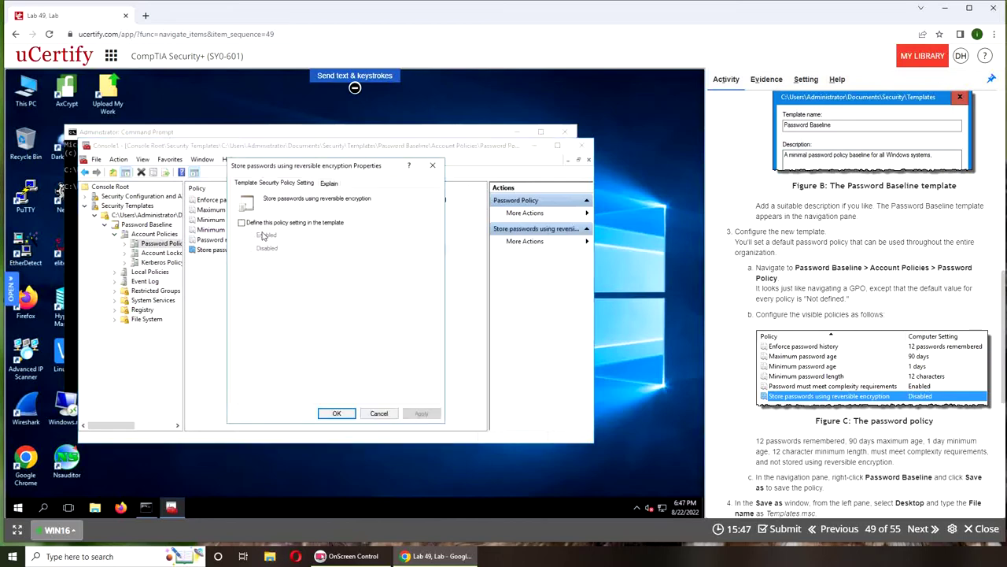
left_click(274, 224)
left_click(421, 414)
left_click(332, 415)
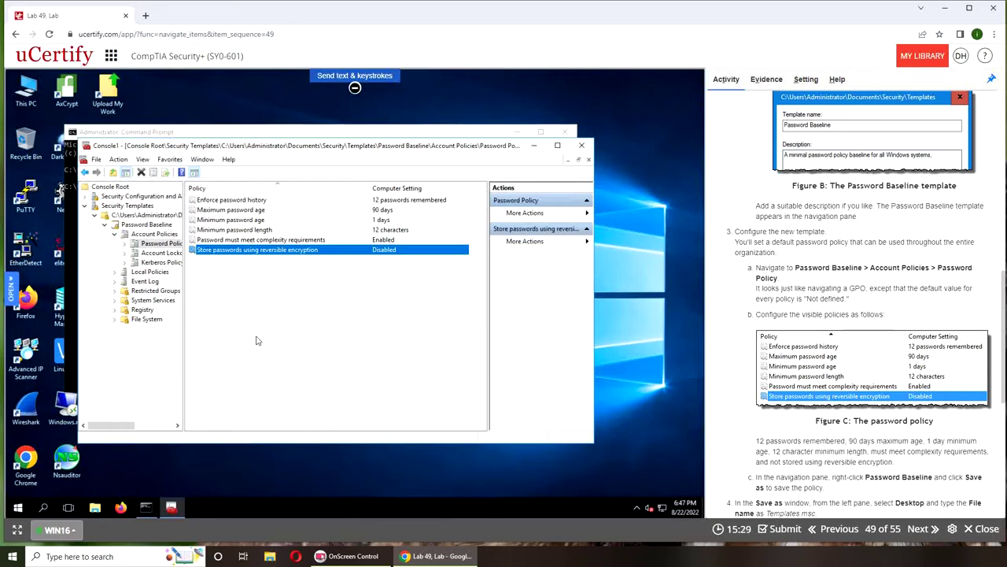
Save the Password Baseline template from the console tree
scroll(826, 345, "down", 2)
scroll(826, 345, "down", 2)
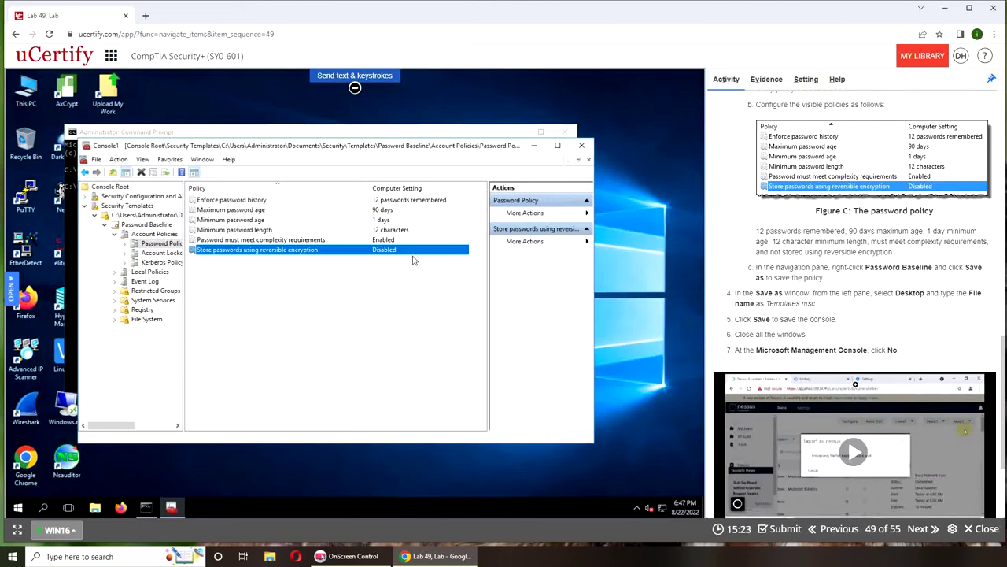
left_click(146, 225)
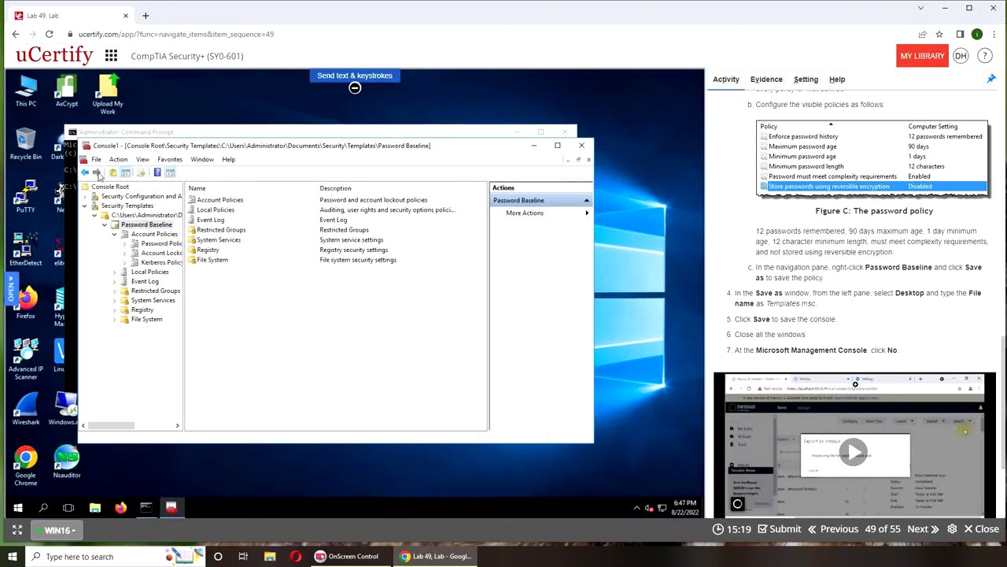
right_click(139, 226)
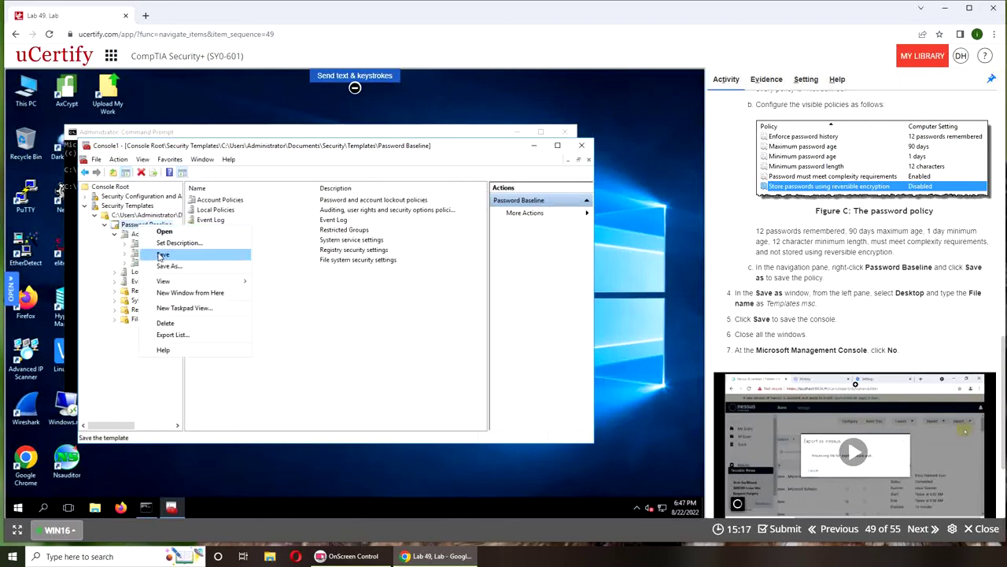
left_click(162, 254)
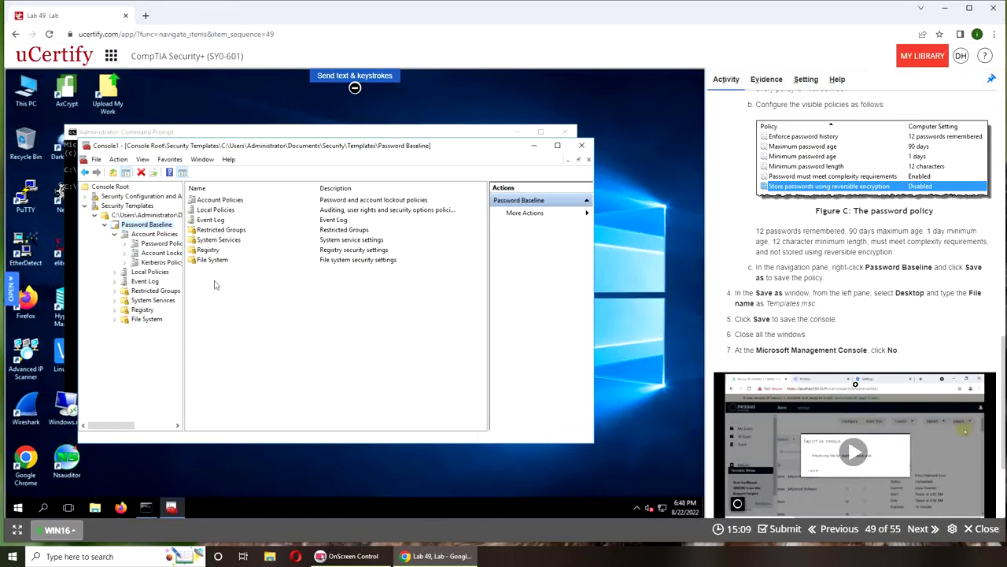
Save the management console to the Desktop under the file name Templates.msc
left_click(97, 160)
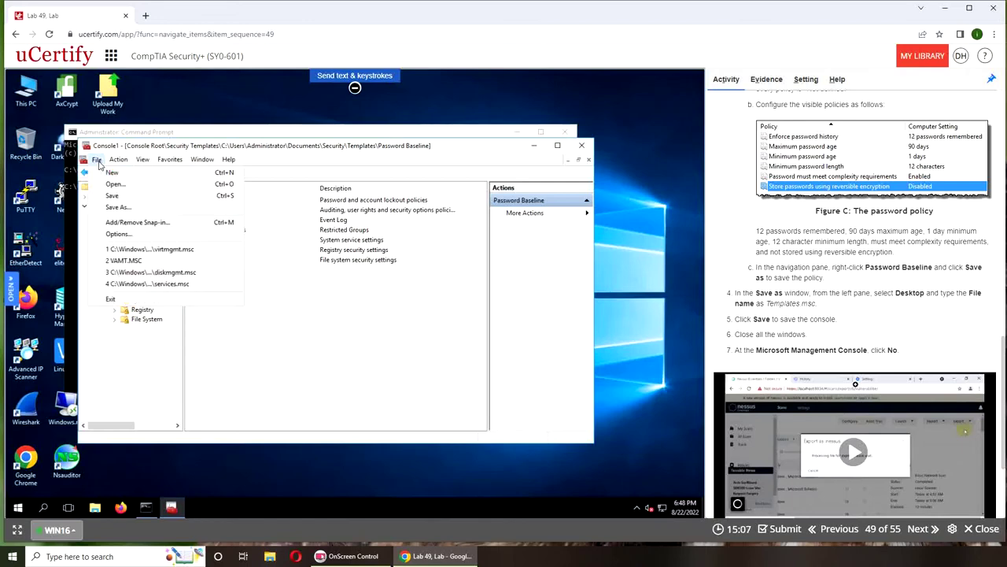
left_click(118, 208)
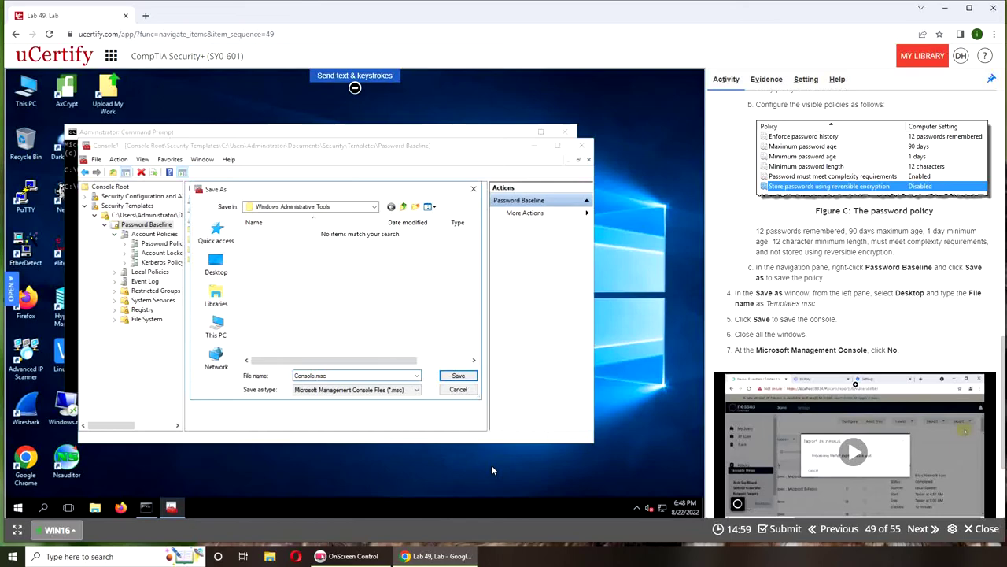
key("BackSpace")
key("BackSpace")
key("BackSpace")
key("BackSpace")
key("BackSpace")
key("BackSpace")
type("Templates")
left_click(296, 206)
left_click(209, 261)
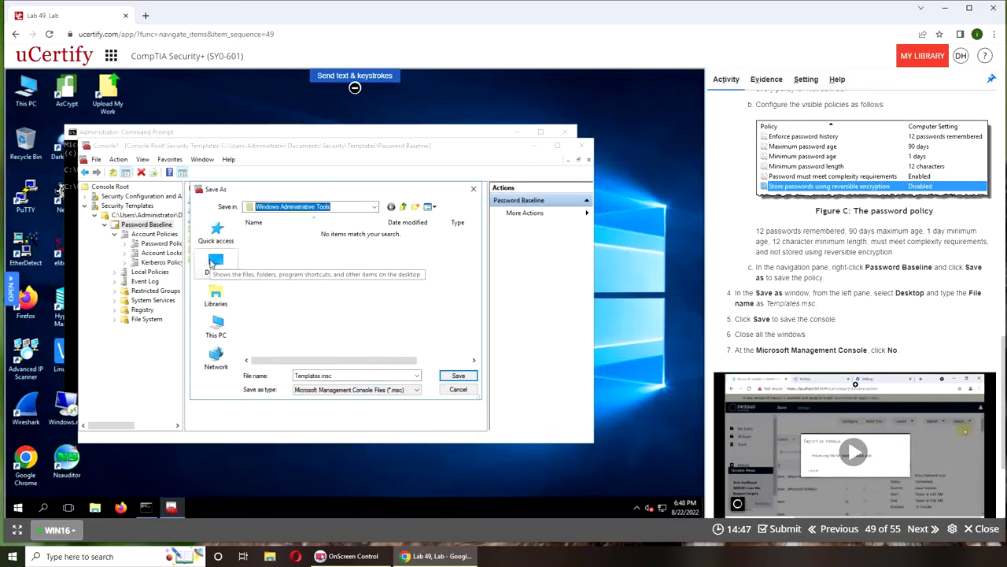
left_click(459, 375)
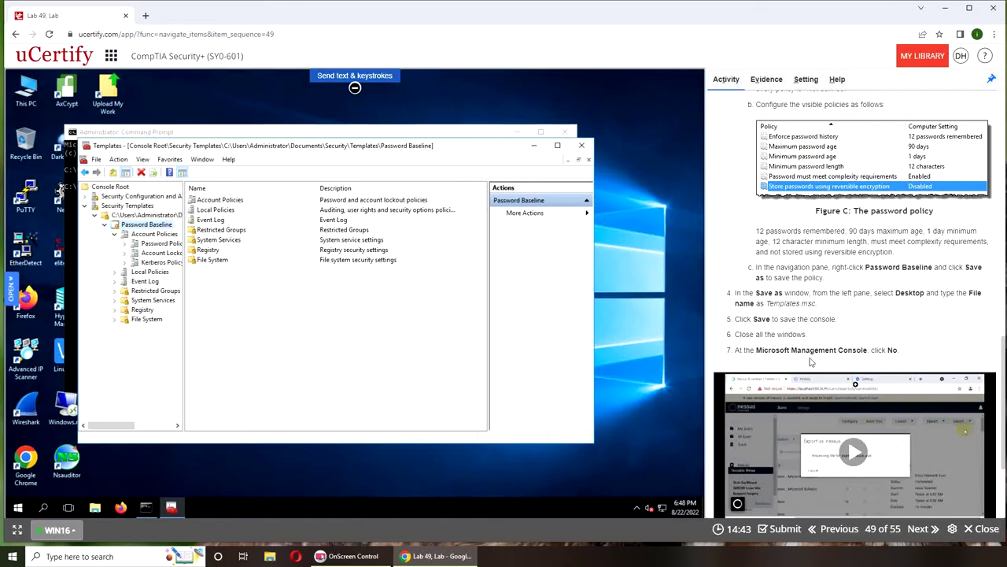
Check the remaining lab instructions and minimize the Templates console and Command Prompt windows
scroll(803, 361, "down", 2)
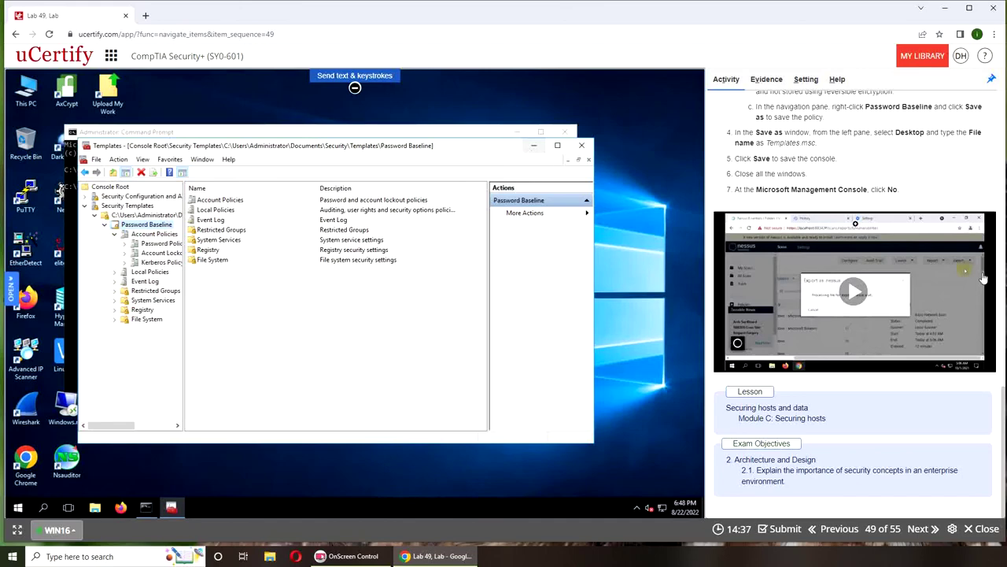
scroll(824, 354, "up", 7)
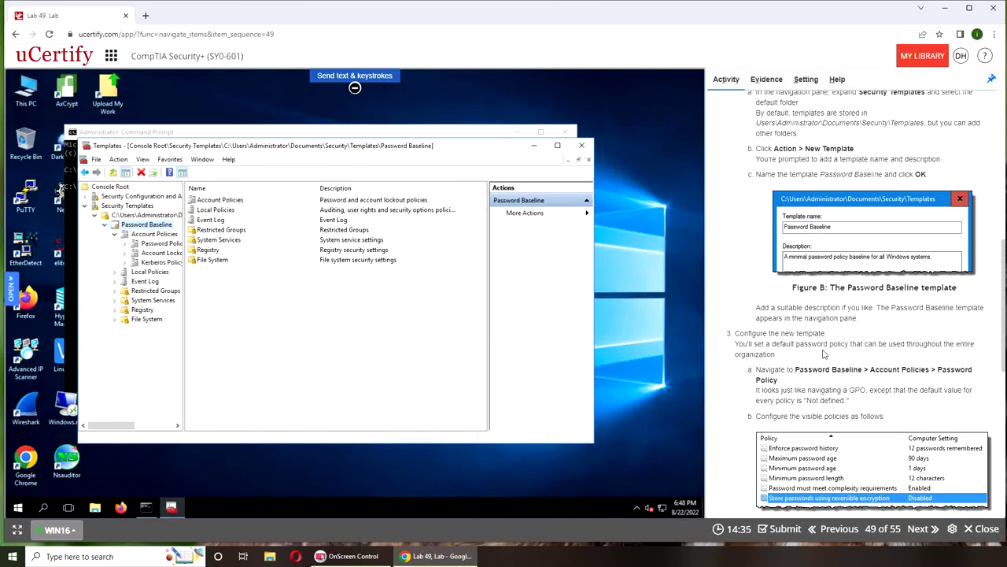
left_click(535, 146)
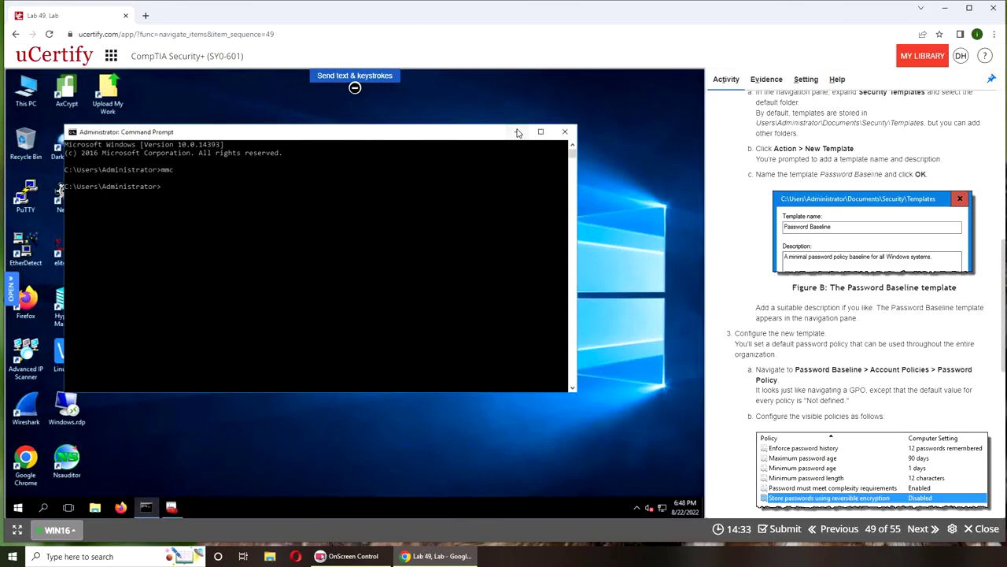
left_click(518, 132)
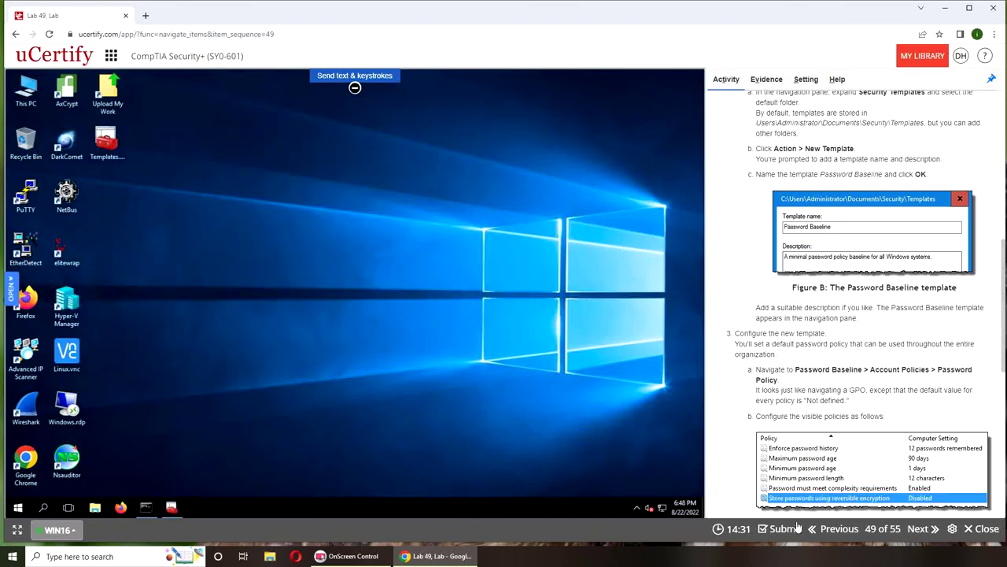
Submit the lab for grading and review the grade result with its explanation
left_click(769, 499)
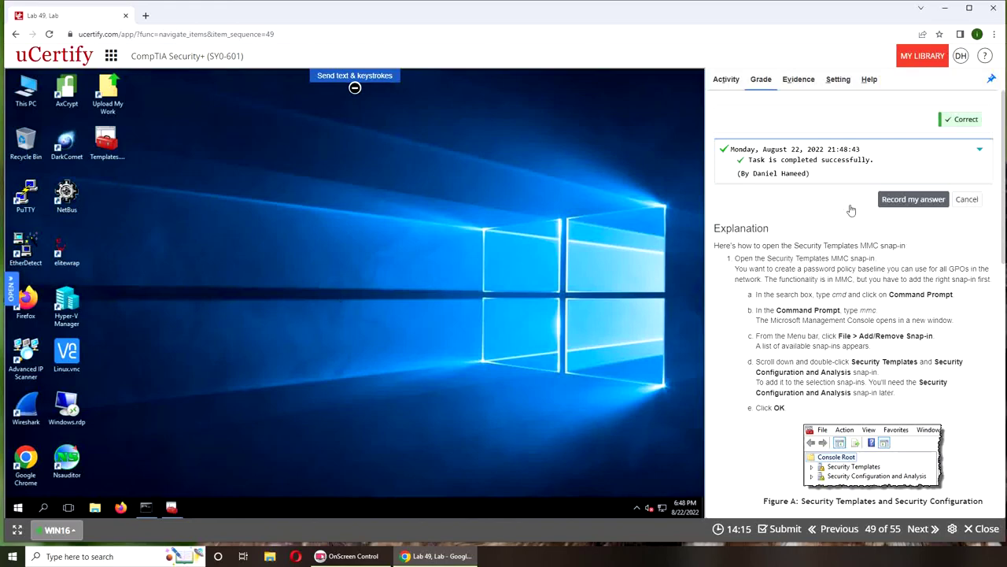
scroll(836, 230, "down", 1)
scroll(913, 337, "down", 10)
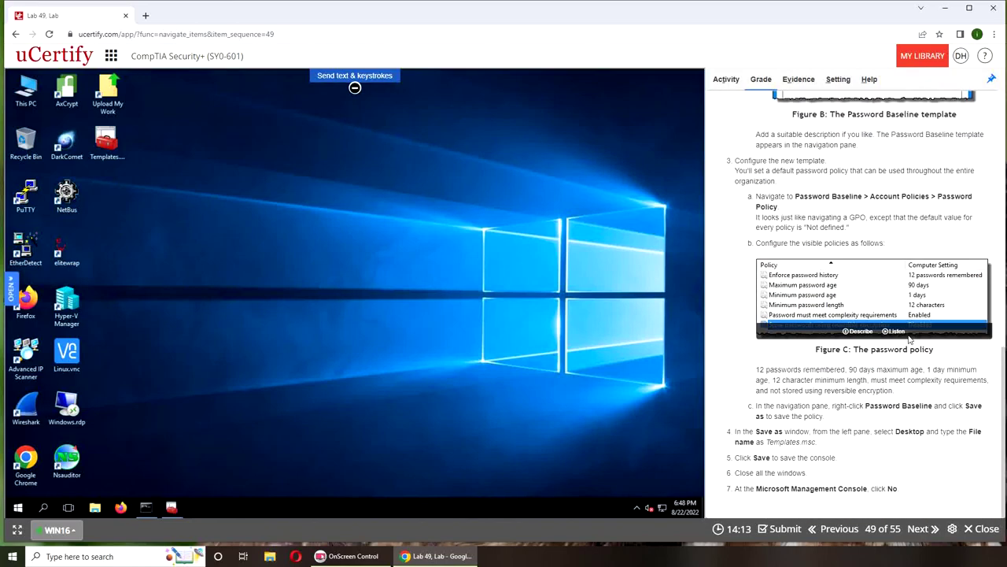
scroll(916, 203, "up", 10)
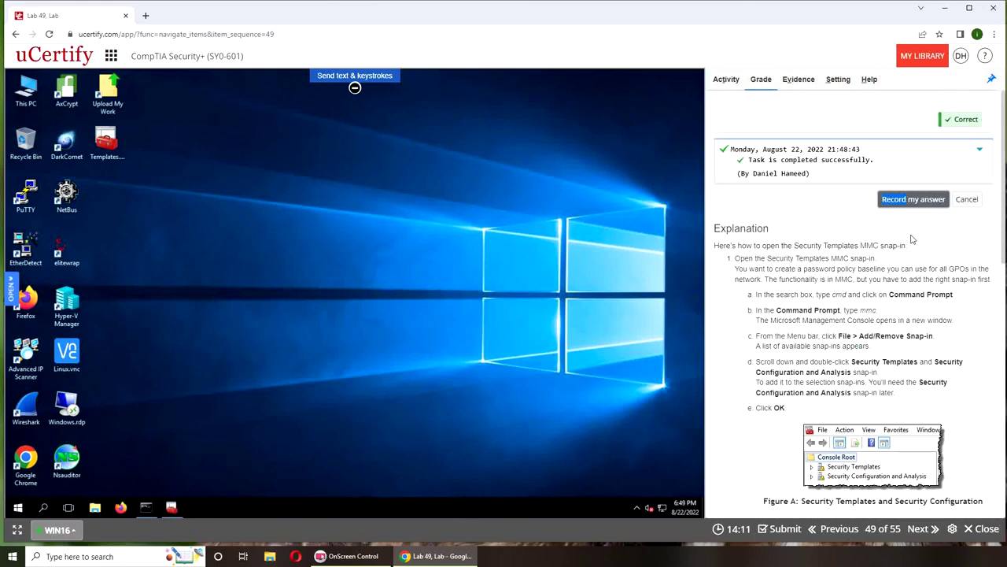